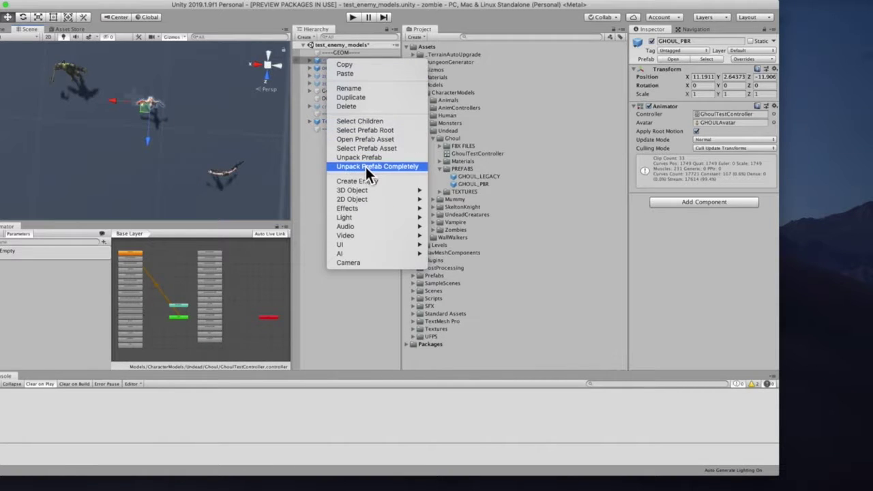
- Unpack the GHOUL_PBR prefab completely and clear the controller from its Animator component
{"action": "left_click", "coordinate": [367, 166]}
{"action": "left_click", "coordinate": [745, 105]}
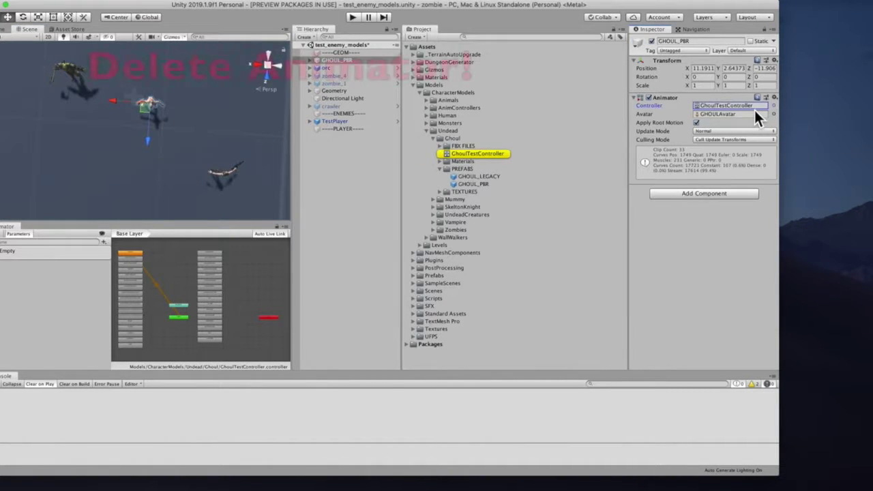
{"action": "key", "text": "Delete"}
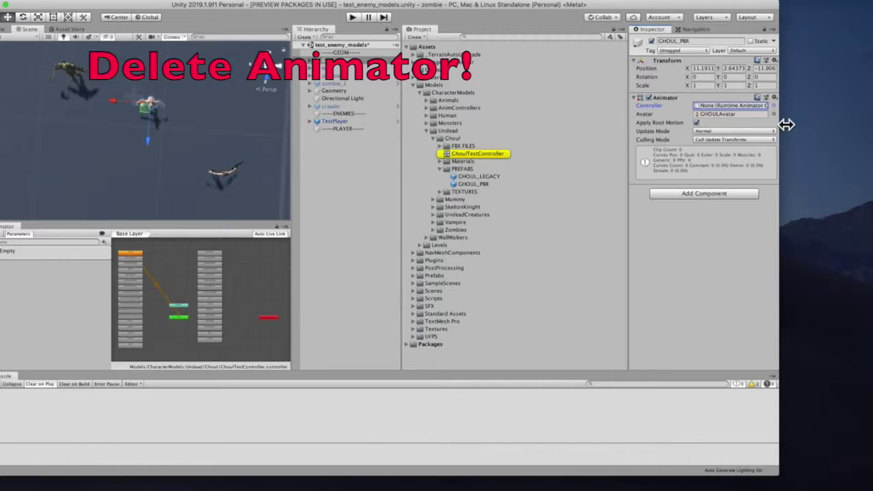
- Duplicate the orc enemy, unpack the copy's prefab and rename it ghoul
{"action": "left_click", "coordinate": [334, 71]}
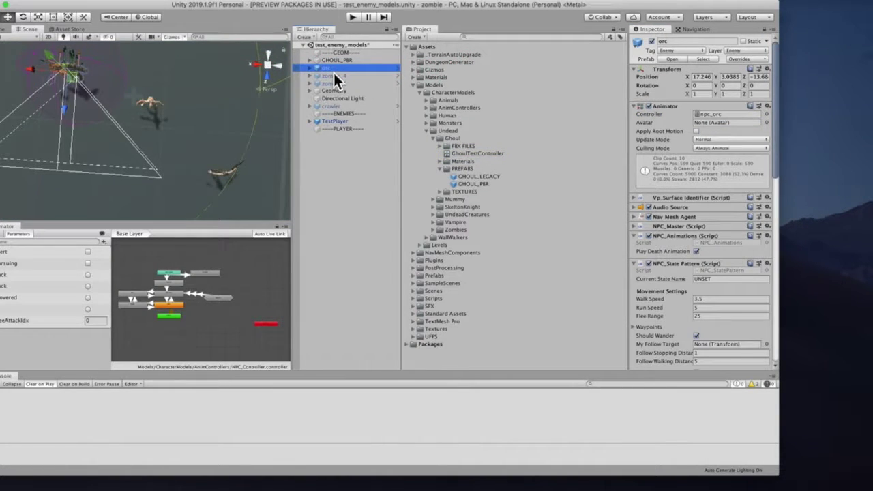
{"action": "key", "text": "super+d"}
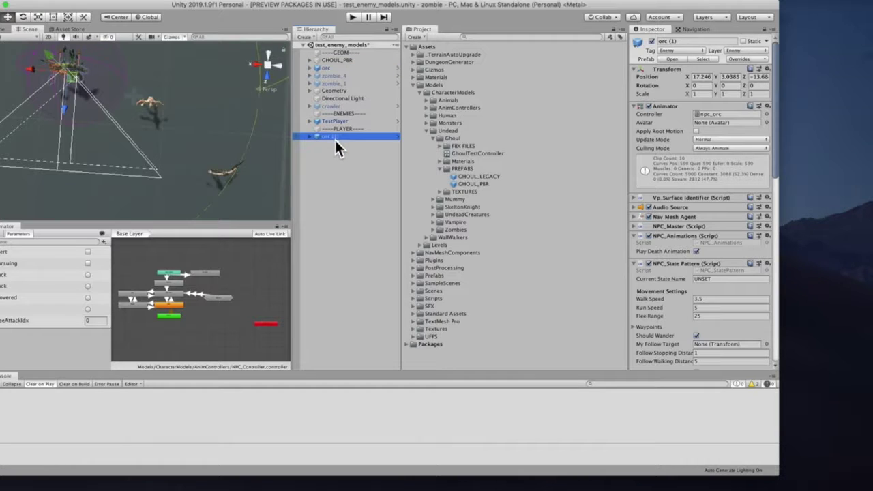
{"action": "right_click", "coordinate": [335, 142]}
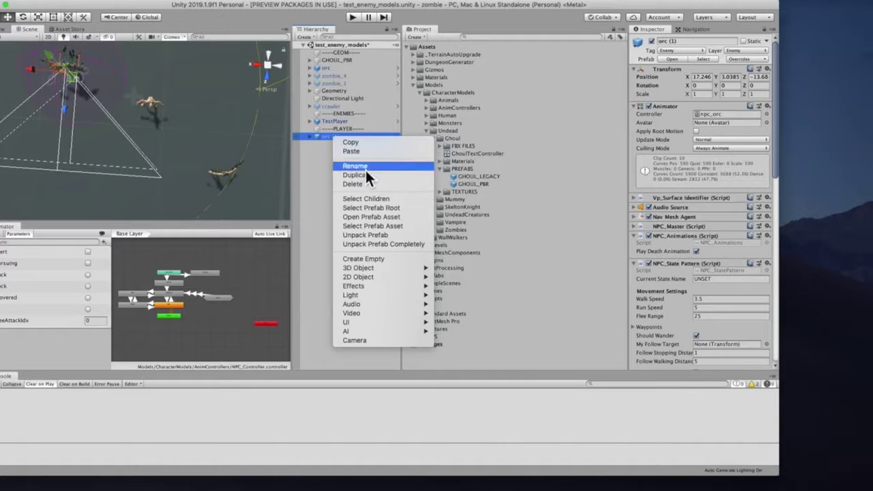
{"action": "left_click", "coordinate": [389, 234]}
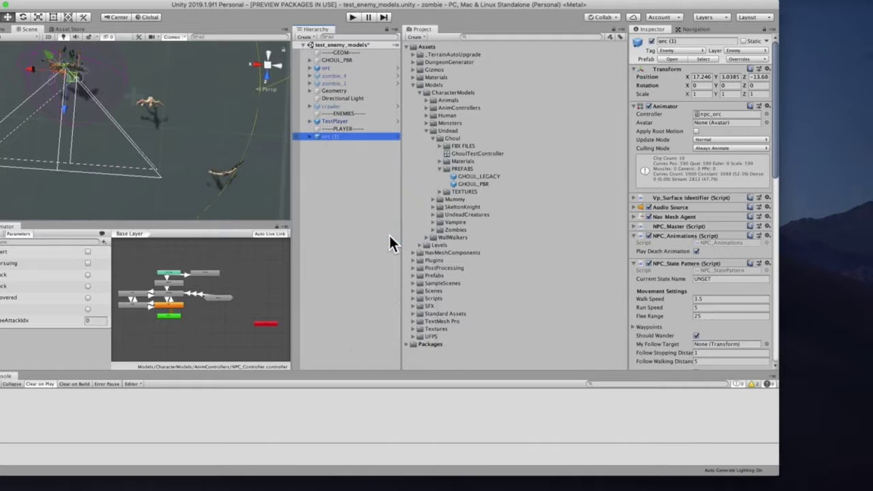
{"action": "key", "text": "Return"}
{"action": "type", "text": "ghoul"}
{"action": "key", "text": "Return"}
- Move the ghoul object directly below GHOUL_PBR in the scene hierarchy
{"action": "left_click_drag", "start_coordinate": [341, 137], "coordinate": [337, 65]}
{"action": "left_click", "coordinate": [345, 75]}
{"action": "key", "text": "alt+shift+a"}
{"action": "left_click", "coordinate": [348, 68]}
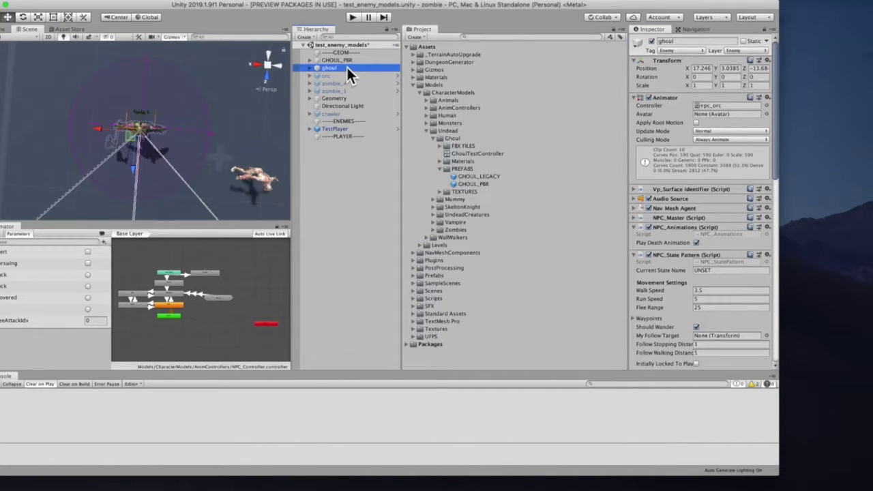
{"action": "middle_click_drag", "start_coordinate": [219, 126], "coordinate": [58, 82]}
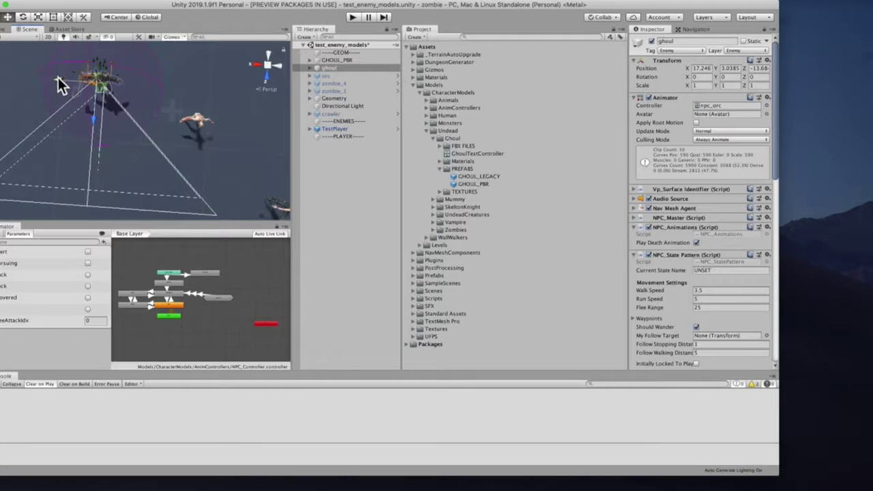
- Make GHOUL_PBR a child of the ghoul object
{"action": "left_click", "coordinate": [331, 63]}
{"action": "left_click_drag", "start_coordinate": [331, 63], "coordinate": [339, 71]}
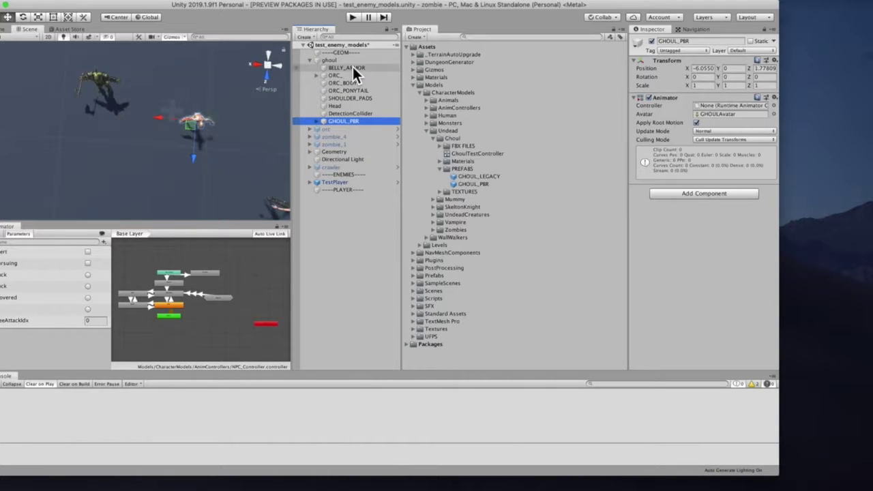
{"action": "left_click", "coordinate": [352, 62]}
{"action": "left_click", "coordinate": [347, 121]}
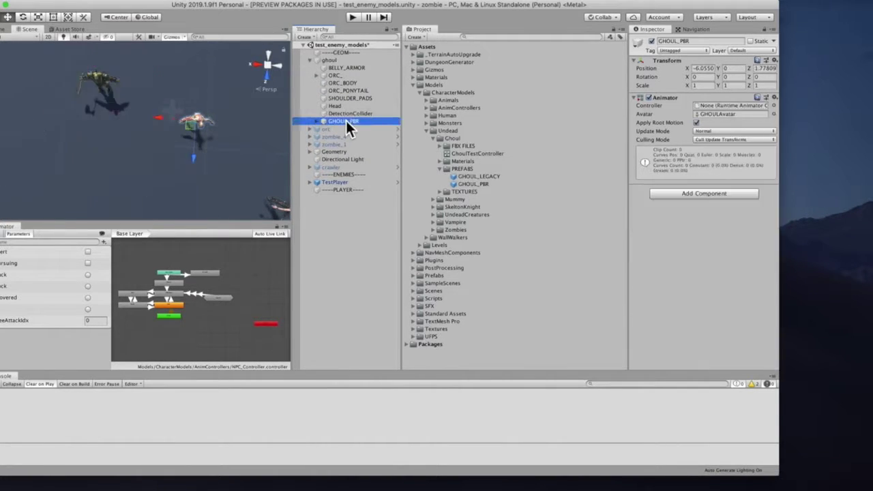
- Reset the position of GHOUL_PBR so it aligns with its ghoul parent
{"action": "left_click", "coordinate": [775, 61]}
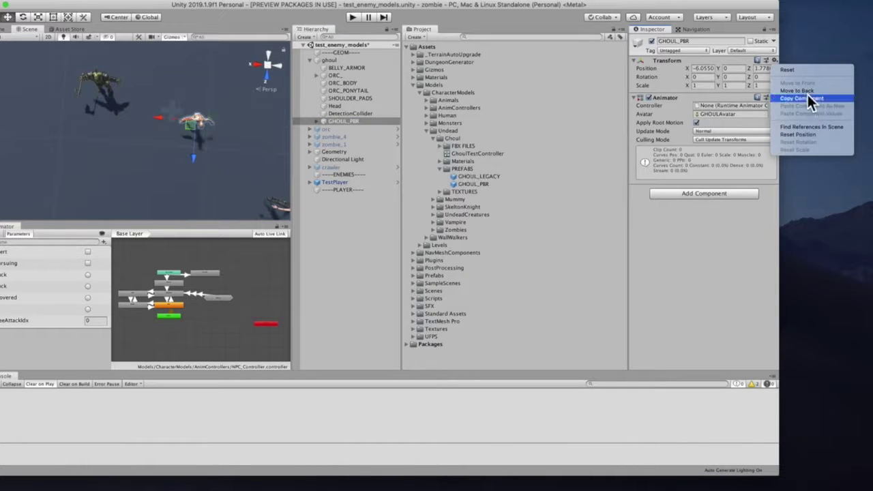
{"action": "left_click", "coordinate": [813, 135]}
{"action": "key", "text": "f"}
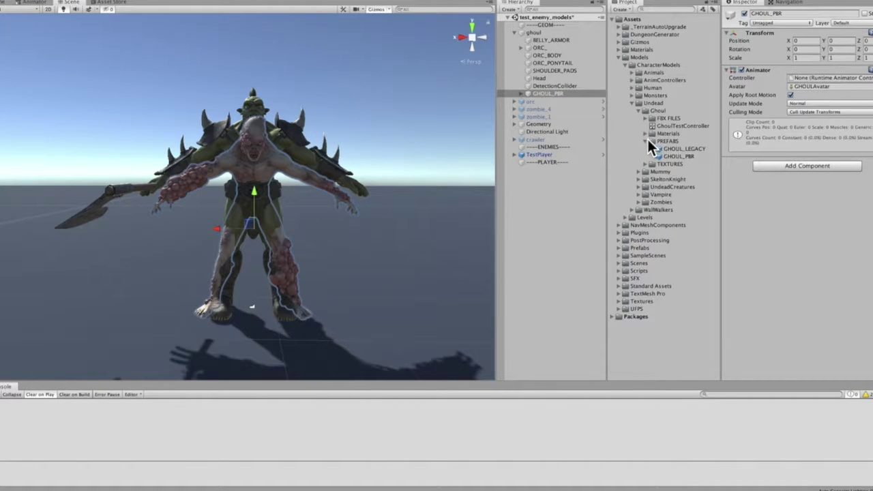
- Create a new Animator Override Controller in the Undead/Ghoul folder
{"action": "left_click", "coordinate": [647, 134]}
{"action": "left_click", "coordinate": [646, 134]}
{"action": "left_click", "coordinate": [645, 143]}
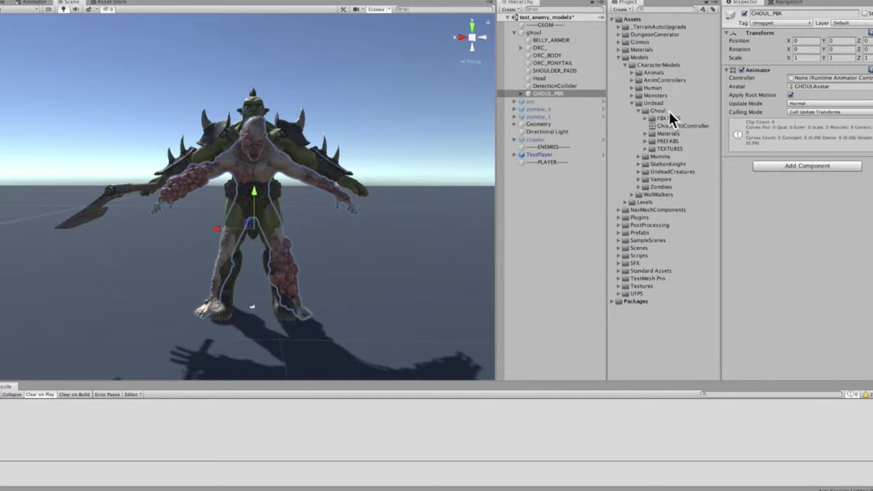
{"action": "right_click", "coordinate": [667, 112]}
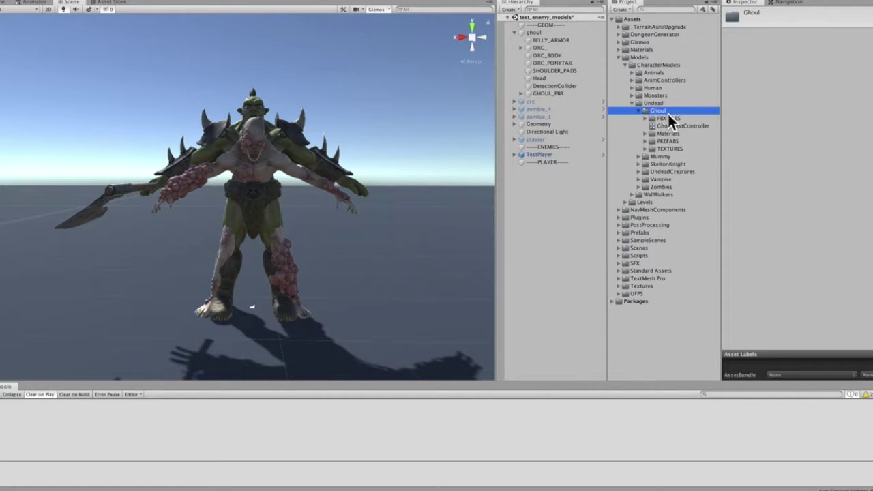
{"action": "mouse_move", "coordinate": [692, 117]}
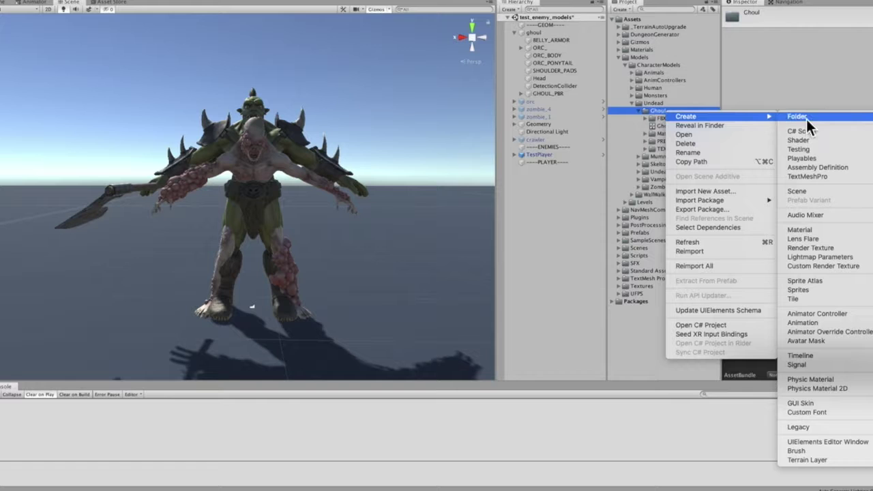
{"action": "left_click", "coordinate": [842, 332]}
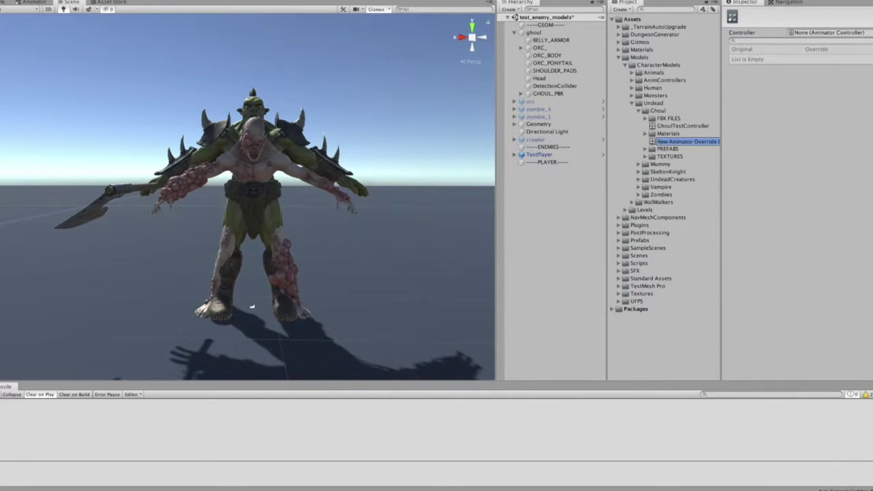
{"action": "left_click", "coordinate": [871, 38]}
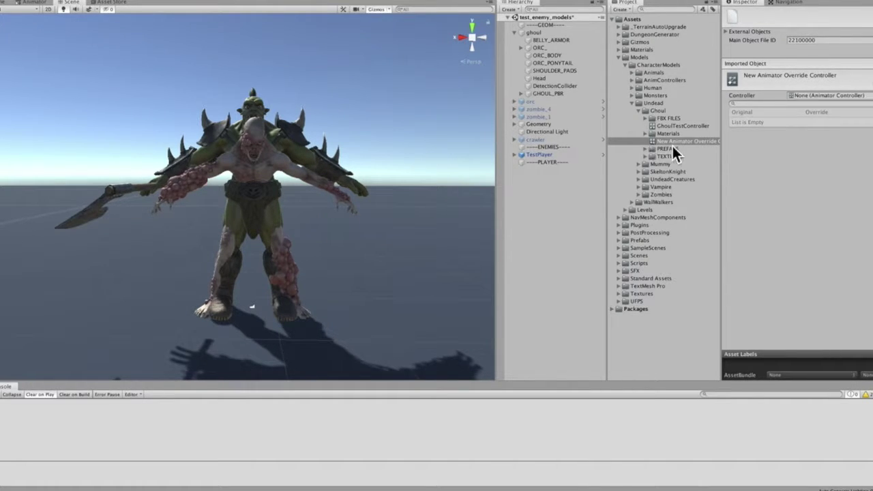
- Assign NPC_Controller from the AnimControllers folder as the base controller of the new override controller
{"action": "left_click", "coordinate": [633, 81]}
{"action": "scroll", "coordinate": [674, 151], "scroll_direction": "down", "scroll_amount": 5}
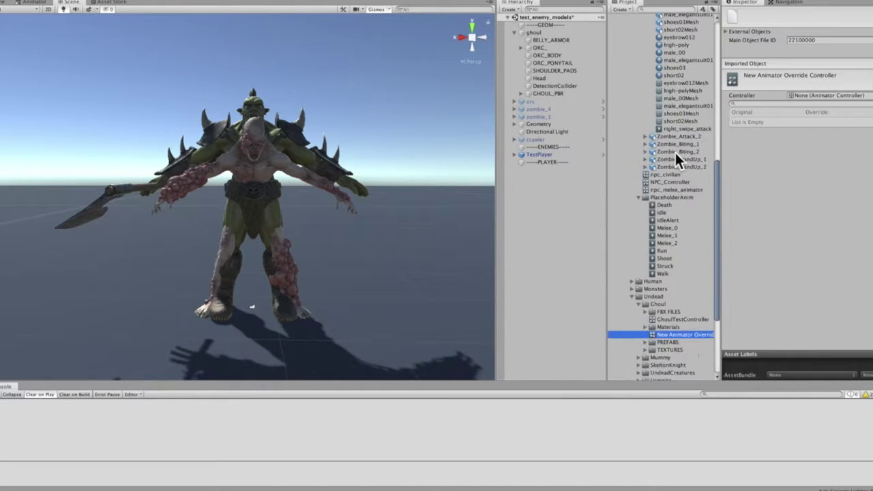
{"action": "scroll", "coordinate": [672, 172], "scroll_direction": "down", "scroll_amount": 3}
{"action": "scroll", "coordinate": [672, 130], "scroll_direction": "down", "scroll_amount": 3}
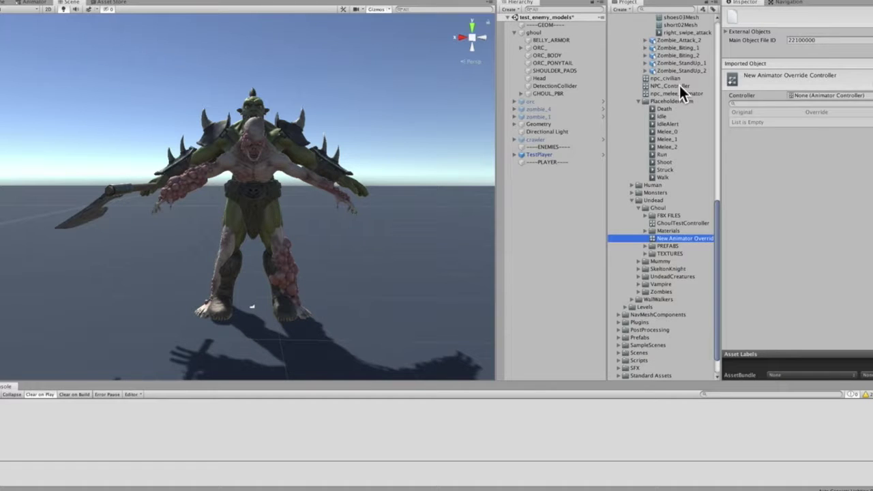
{"action": "left_click_drag", "start_coordinate": [679, 84], "coordinate": [829, 96]}
- Rename the new Animator Override Controller as ghoul_npc
{"action": "scroll", "coordinate": [682, 205], "scroll_direction": "down", "scroll_amount": 2}
{"action": "right_click", "coordinate": [683, 209]}
{"action": "left_click", "coordinate": [713, 249]}
{"action": "type", "text": "ghoul_npc"}
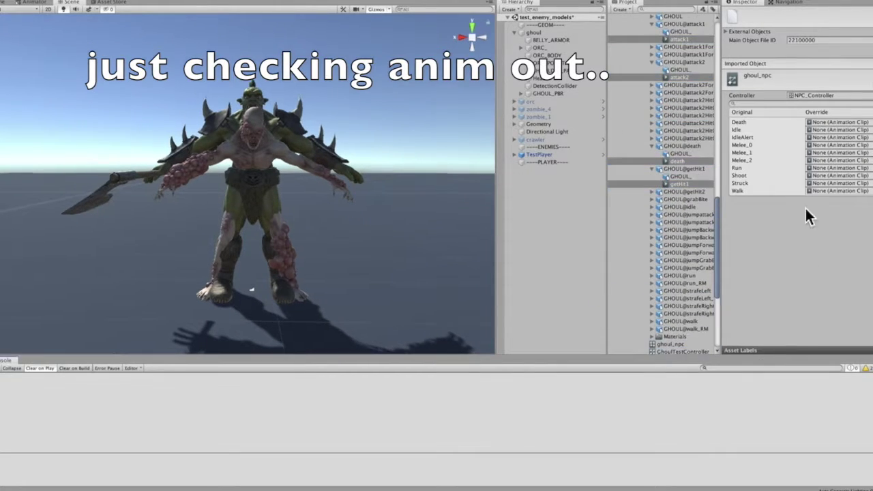
- Assign the ghoul's animation clips from FBX FILES to the ghoul_npc overrides, starting with the Death slot
{"action": "left_click", "coordinate": [678, 183]}
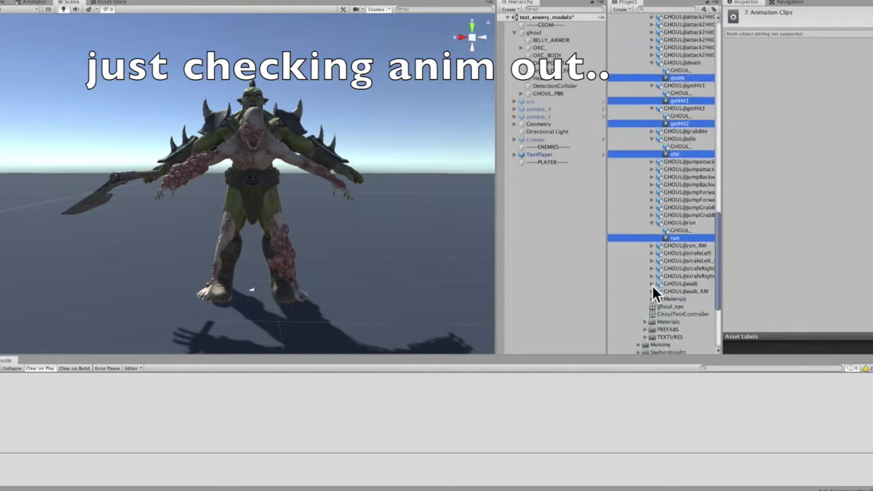
{"action": "right_click", "coordinate": [662, 161]}
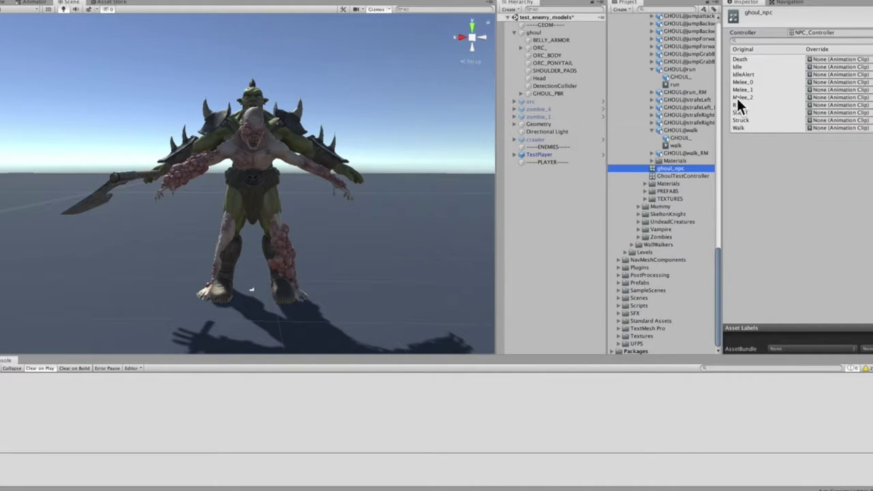
{"action": "scroll", "coordinate": [661, 93], "scroll_direction": "up", "scroll_amount": 10}
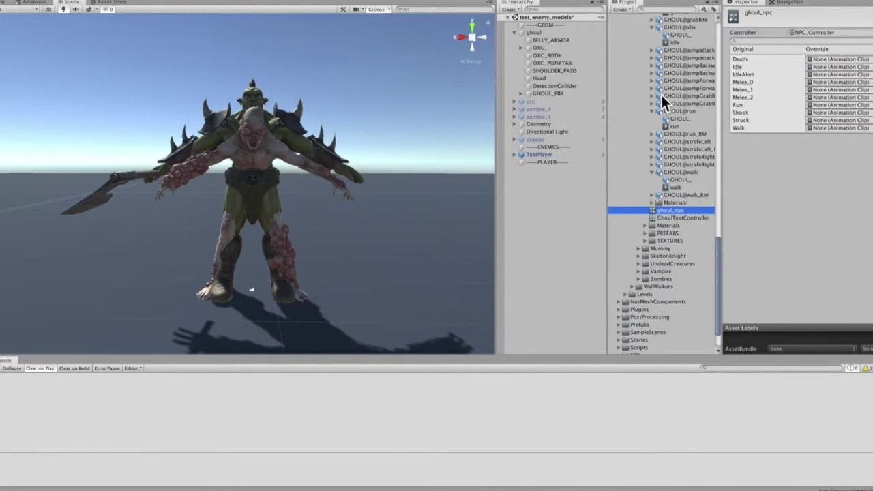
{"action": "left_click", "coordinate": [675, 159]}
{"action": "left_click_drag", "start_coordinate": [675, 163], "coordinate": [829, 59]}
{"action": "scroll", "coordinate": [684, 240], "scroll_direction": "down", "scroll_amount": 3}
{"action": "scroll", "coordinate": [711, 168], "scroll_direction": "down", "scroll_amount": 5}
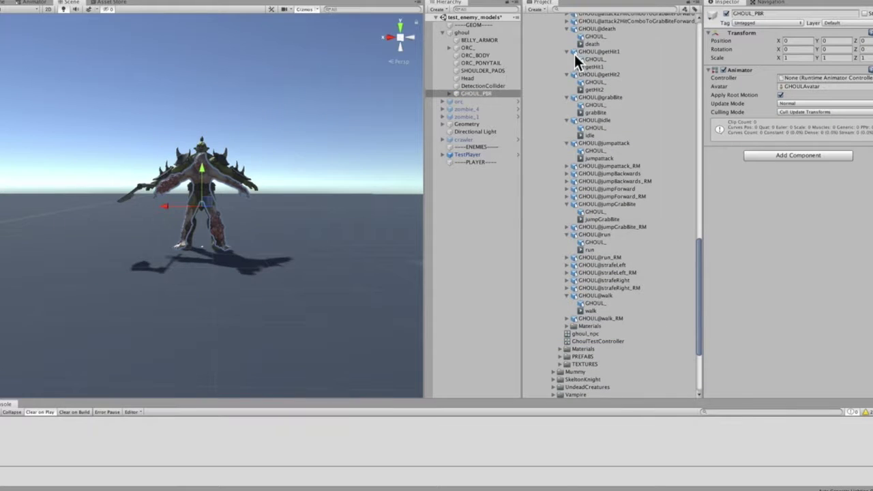
- Set GHOULAvatar from the GHOUL model as the Animator avatar of the ghoul object, and play-test the scene
{"action": "left_click", "coordinate": [471, 33]}
{"action": "left_click", "coordinate": [872, 77]}
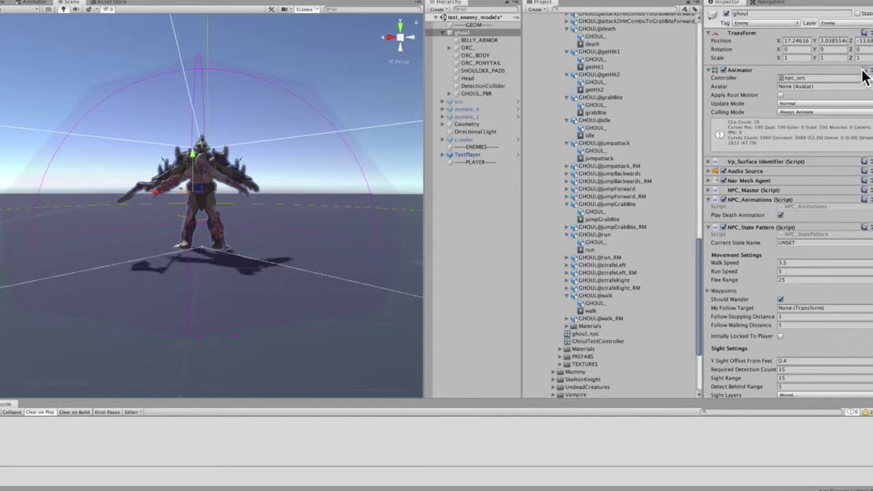
{"action": "scroll", "coordinate": [641, 157], "scroll_direction": "down", "scroll_amount": 5}
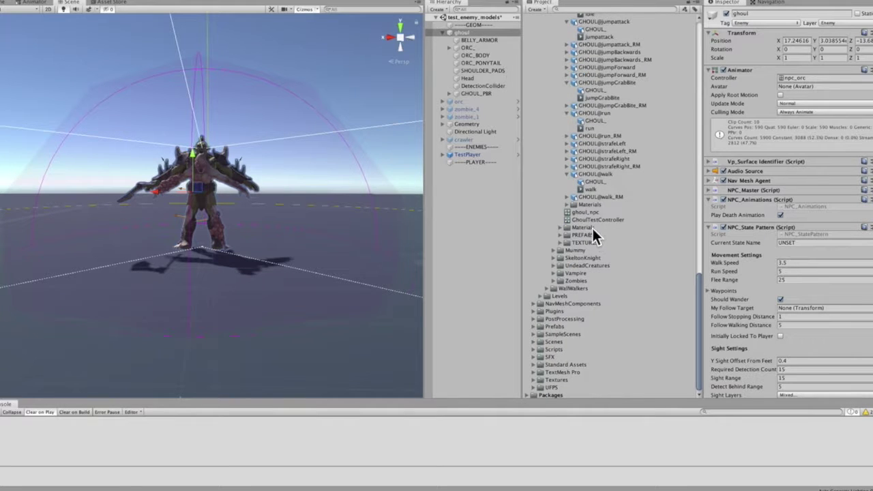
{"action": "scroll", "coordinate": [592, 228], "scroll_direction": "up", "scroll_amount": 15}
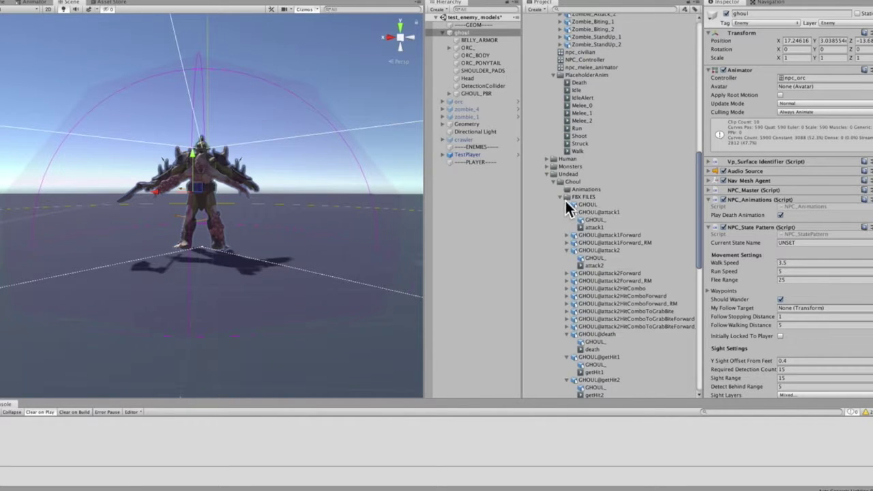
{"action": "left_click", "coordinate": [567, 205]}
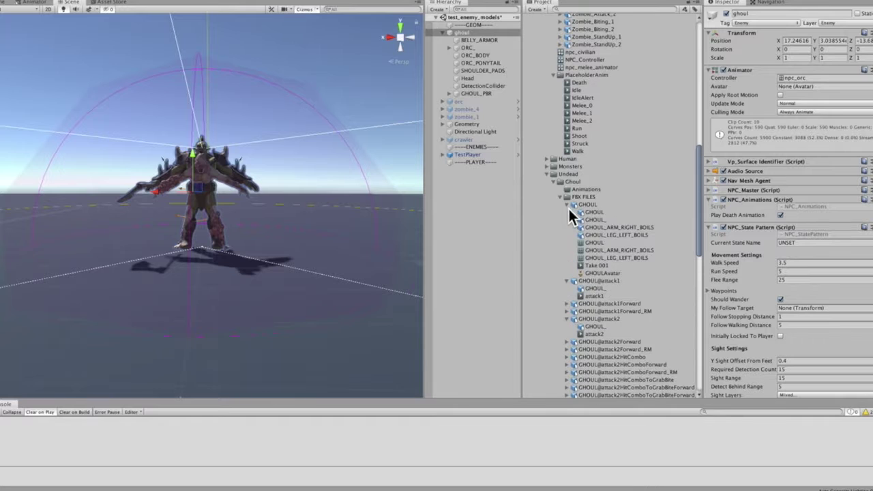
{"action": "left_click_drag", "start_coordinate": [598, 273], "coordinate": [823, 88]}
{"action": "left_click", "coordinate": [555, 181]}
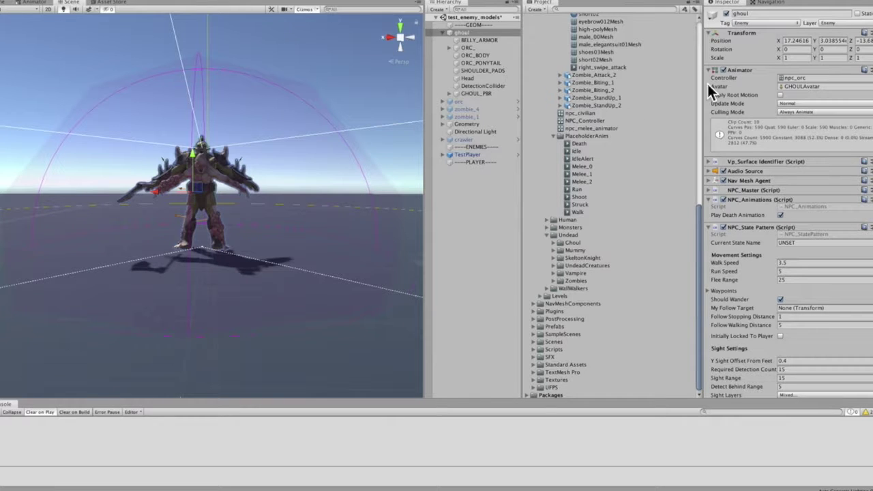
{"action": "left_click", "coordinate": [411, 2]}
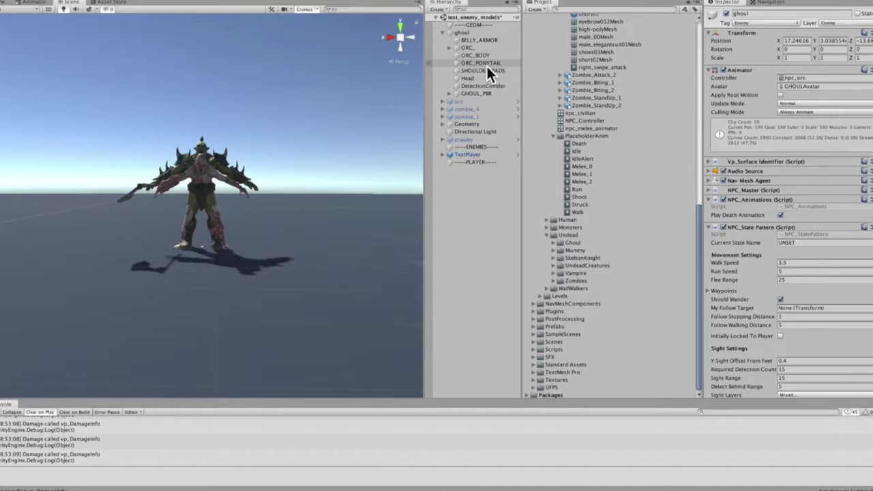
- Set ghoul_npc as the Animator controller of the ghoul object
{"action": "left_click", "coordinate": [486, 95]}
{"action": "scroll", "coordinate": [627, 264], "scroll_direction": "down", "scroll_amount": 5}
{"action": "left_click_drag", "start_coordinate": [622, 211], "coordinate": [789, 78]}
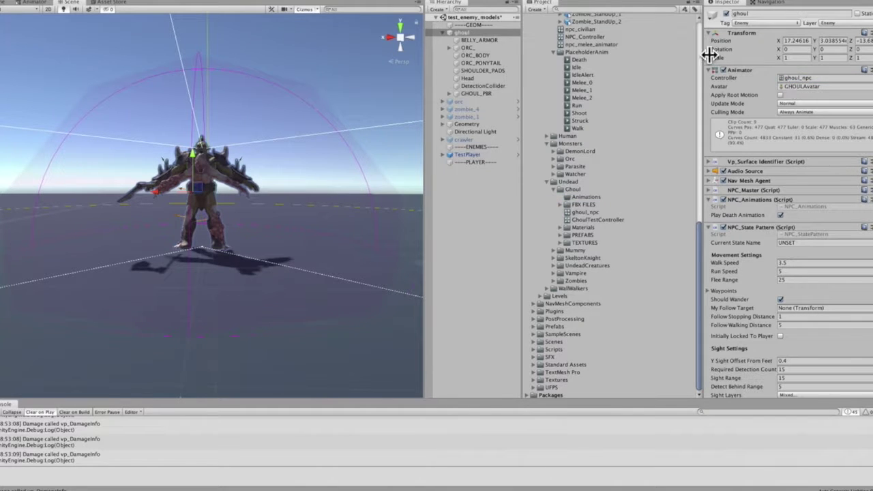
- Play-test the scene by moving around the ghoul enemy and shooting it to check its animations
{"action": "left_click", "coordinate": [418, 2]}
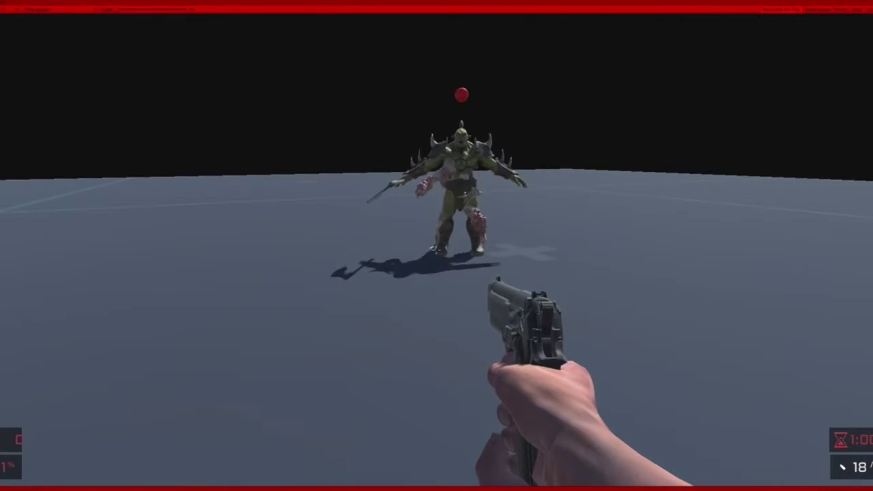
{"action": "key", "text": "shift+s"}
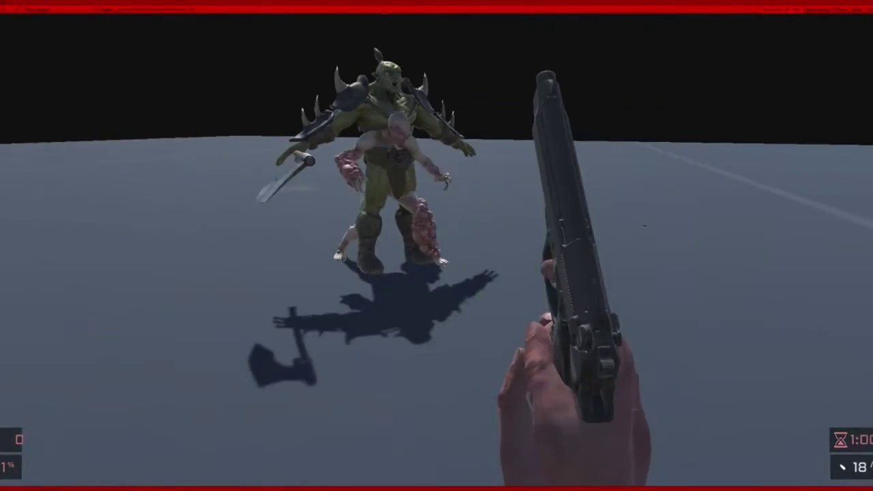
{"action": "key", "text": "shift+a"}
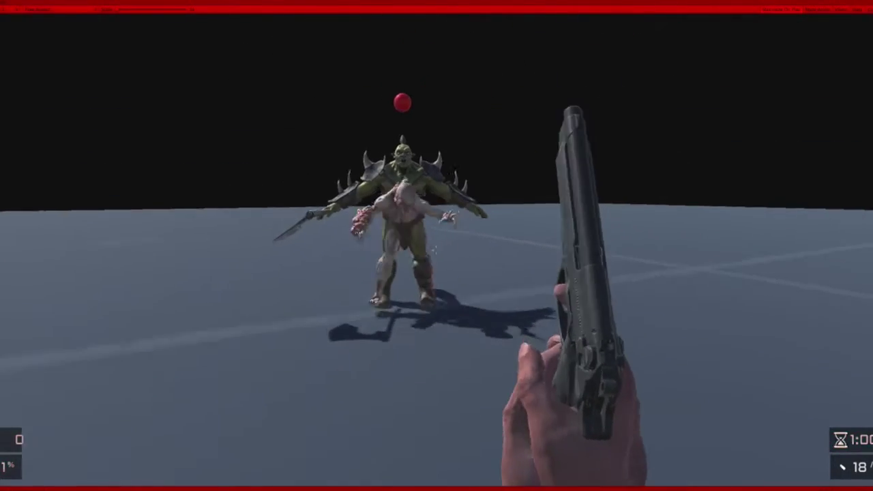
{"action": "left_click", "coordinate": [436, 251]}
{"action": "left_click", "coordinate": [435, 250]}
{"action": "left_click", "coordinate": [436, 251]}
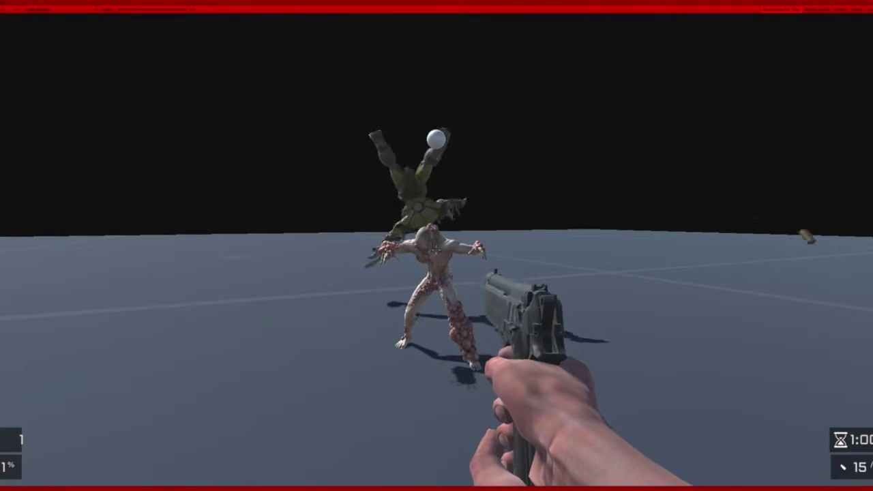
- Stop the play-test and delete BELLY_ARMOR, ORC_, ORC_BODY, ORC_PONYTAIL and SHOULDER_PADS from the ghoul object
{"action": "key", "text": "Escape"}
{"action": "left_click", "coordinate": [410, 1]}
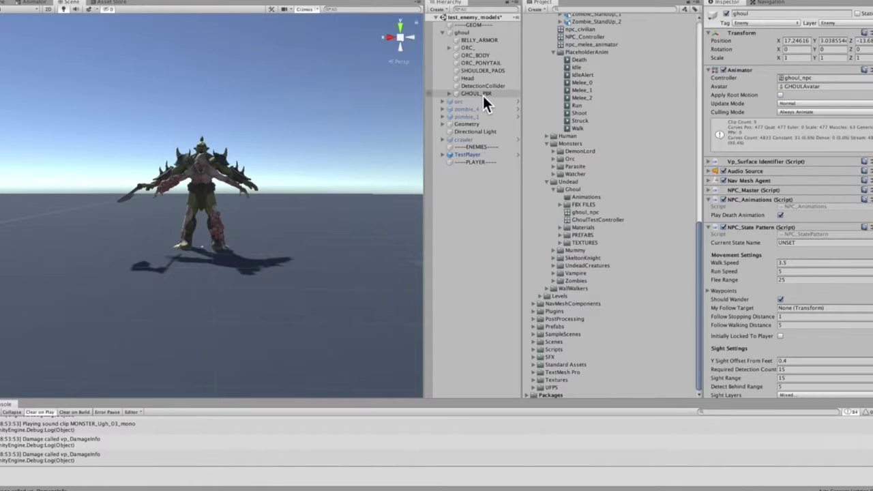
{"action": "left_click", "coordinate": [483, 94]}
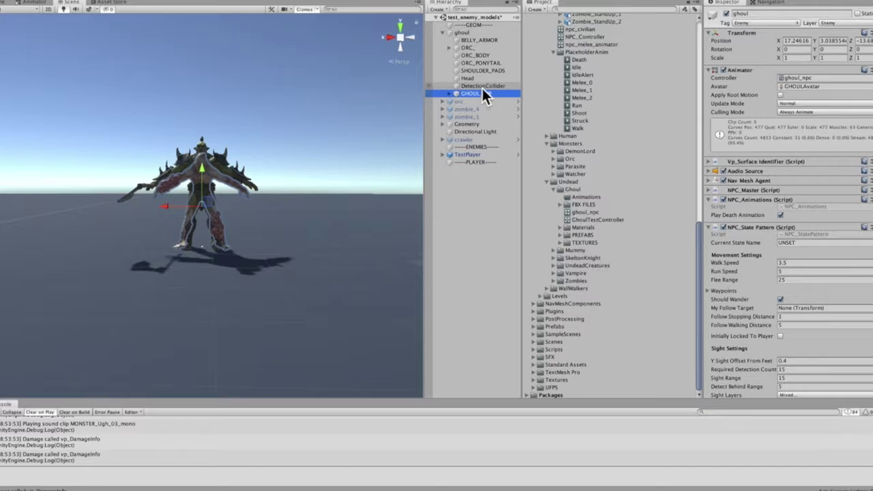
{"action": "left_click", "coordinate": [480, 70]}
{"action": "left_click", "coordinate": [481, 63], "text": "super"}
{"action": "left_click", "coordinate": [480, 56], "text": "super"}
{"action": "left_click", "coordinate": [478, 50], "text": "super"}
{"action": "left_click", "coordinate": [479, 40], "text": "super"}
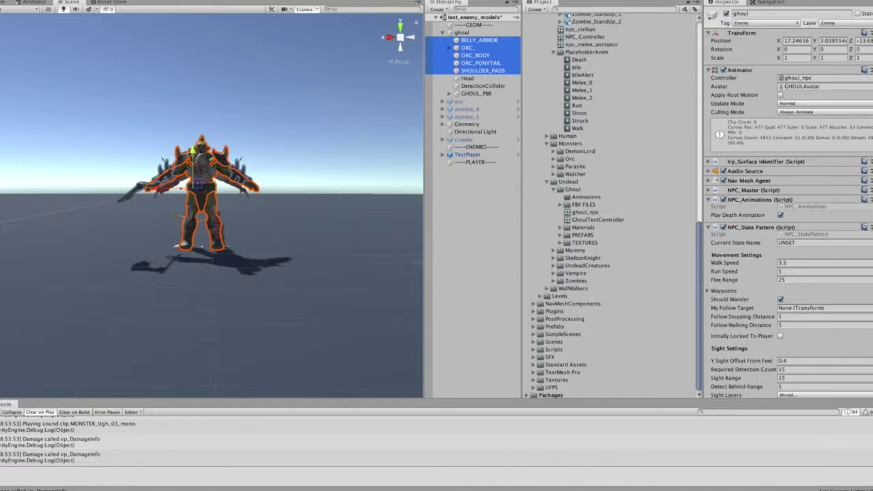
{"action": "left_click", "coordinate": [872, 1]}
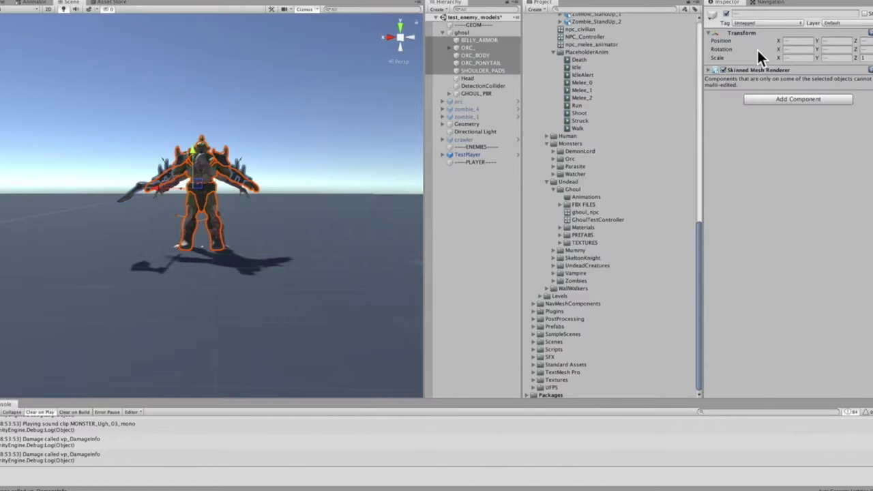
{"action": "left_click", "coordinate": [497, 71]}
{"action": "key", "text": "Up"}
{"action": "key", "text": "Up"}
{"action": "key", "text": "Up"}
{"action": "key", "text": "Up"}
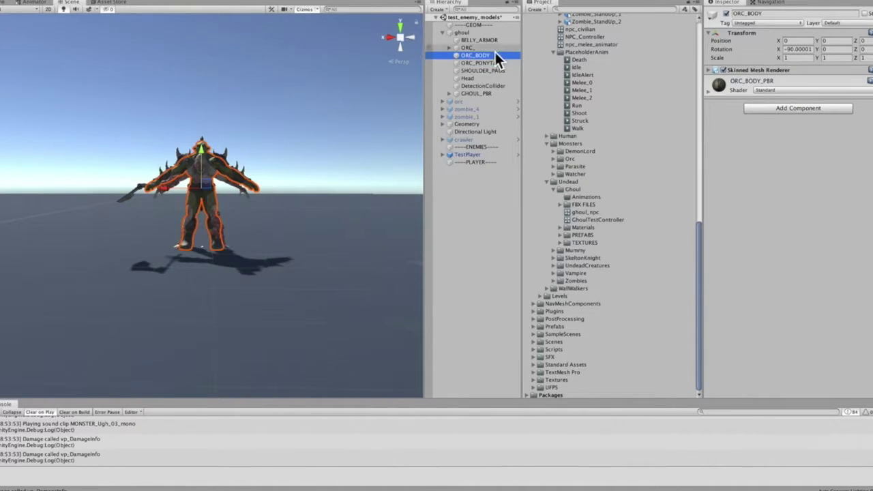
{"action": "left_click", "coordinate": [486, 70], "text": "shift"}
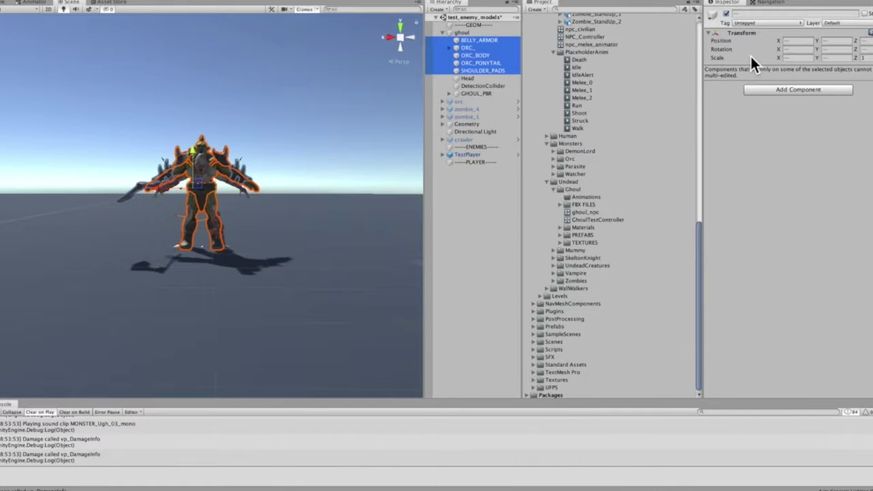
{"action": "right_click", "coordinate": [496, 70]}
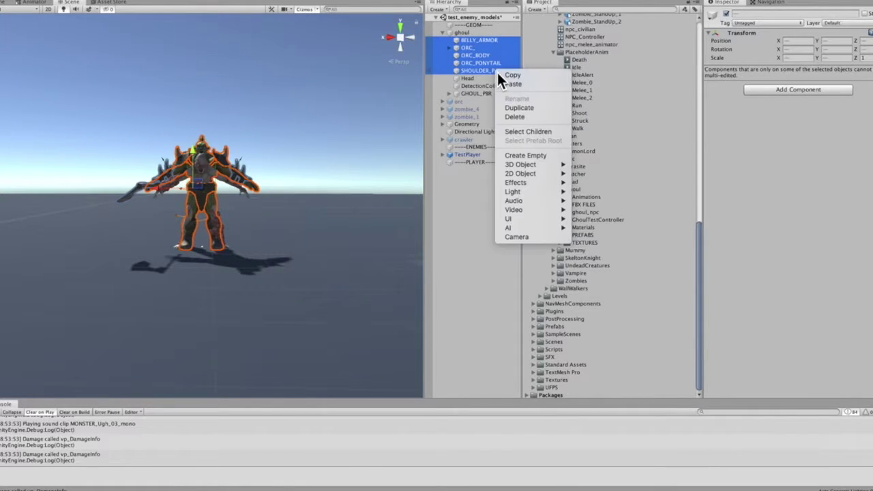
{"action": "left_click", "coordinate": [510, 116]}
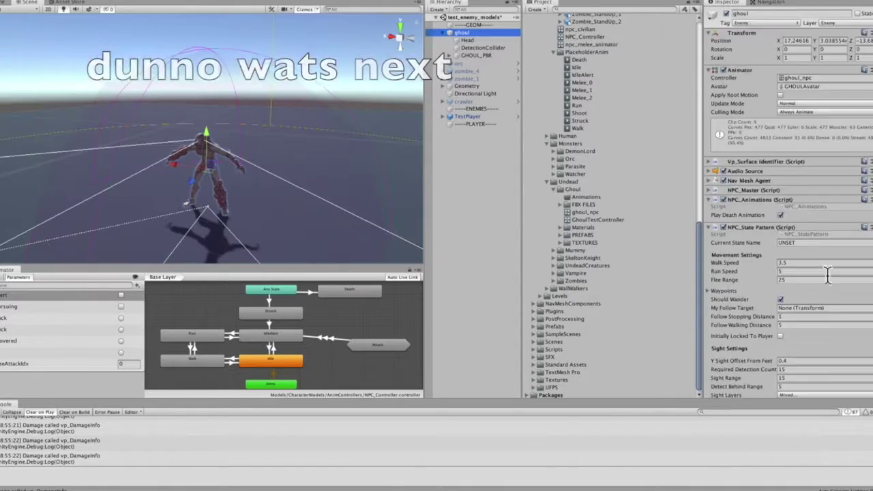
- Fit the ghoul's Capsule Collider to the model with center Y 1.08, center Z 0.13 and height 2.15
{"action": "left_click", "coordinate": [750, 282]}
{"action": "scroll", "coordinate": [285, 159], "scroll_direction": "up", "scroll_amount": 3}
{"action": "middle_click_drag", "start_coordinate": [284, 159], "coordinate": [314, 162]}
{"action": "scroll", "coordinate": [312, 137], "scroll_direction": "up", "scroll_amount": 3}
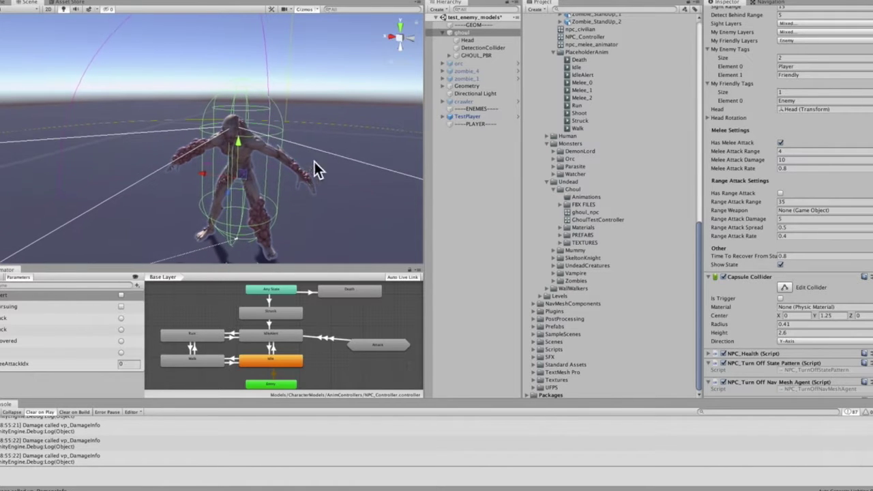
{"action": "left_click", "coordinate": [411, 41]}
{"action": "middle_click_drag", "start_coordinate": [392, 109], "coordinate": [319, 112]}
{"action": "scroll", "coordinate": [320, 119], "scroll_direction": "down", "scroll_amount": 2}
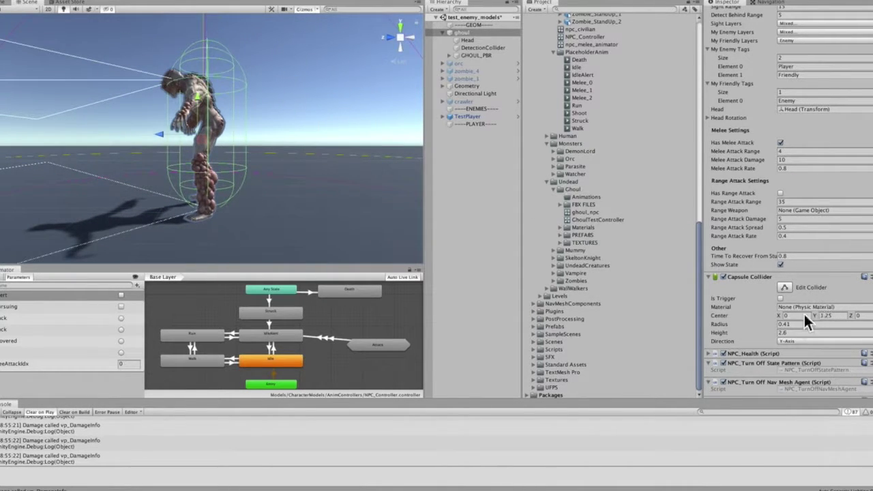
{"action": "left_click_drag", "start_coordinate": [782, 331], "coordinate": [785, 331]}
{"action": "key", "text": "super+z"}
{"action": "left_click", "coordinate": [822, 318]}
{"action": "left_click_drag", "start_coordinate": [774, 334], "coordinate": [780, 335]}
{"action": "left_click", "coordinate": [775, 332]}
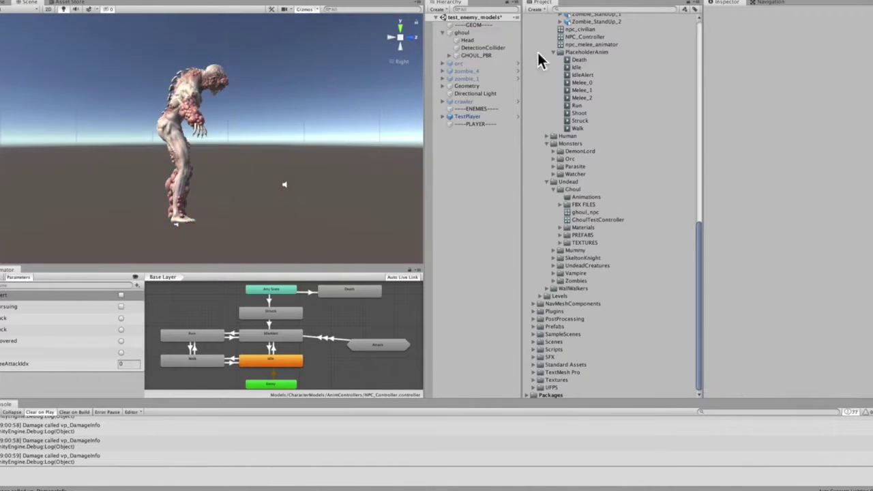
- Disable the NPC_Turn Off Animator script on the ghoul object
{"action": "left_click", "coordinate": [464, 33]}
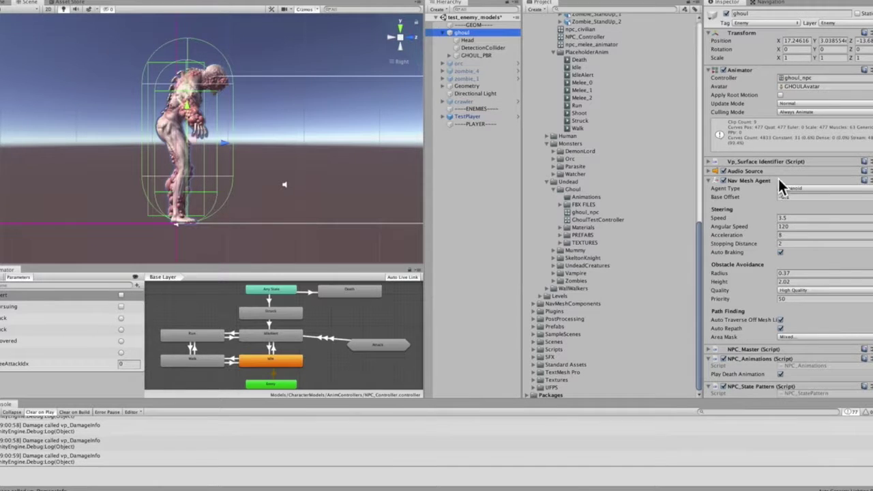
{"action": "scroll", "coordinate": [777, 186], "scroll_direction": "down", "scroll_amount": 10}
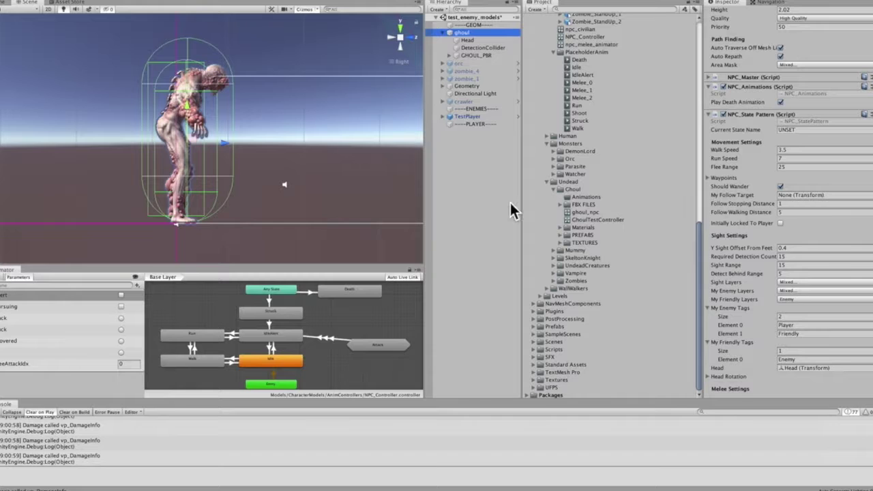
{"action": "scroll", "coordinate": [745, 292], "scroll_direction": "down", "scroll_amount": 12}
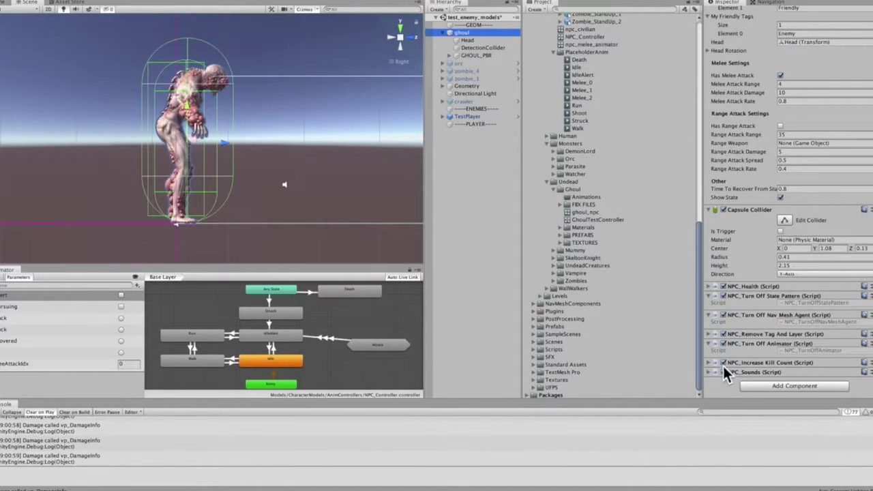
{"action": "left_click", "coordinate": [724, 344]}
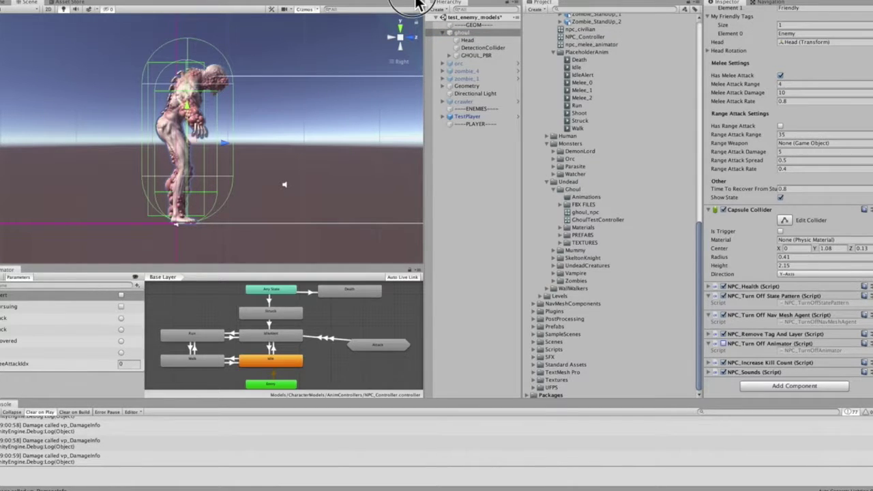
- Play-test the scene twice, shooting the ghoul each time to check its death animation
{"action": "left_click", "coordinate": [415, 1]}
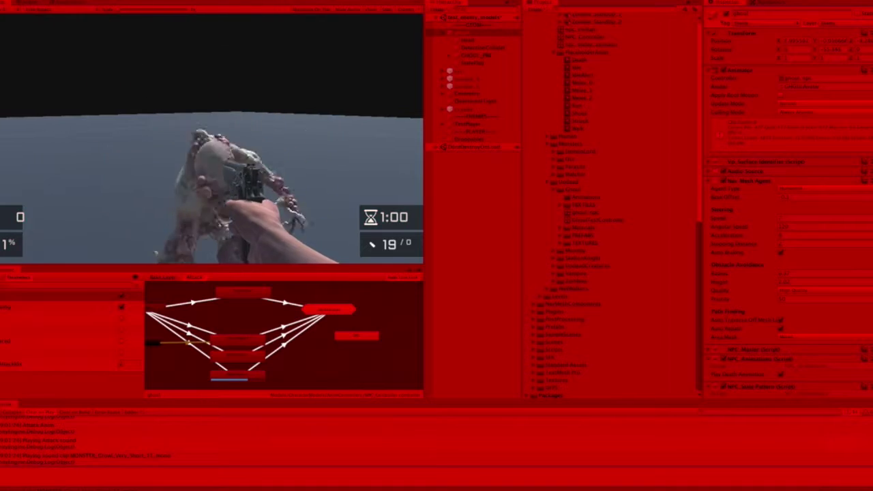
{"action": "left_click", "coordinate": [202, 139]}
{"action": "left_click", "coordinate": [202, 138]}
{"action": "left_click", "coordinate": [203, 138]}
{"action": "left_click", "coordinate": [203, 138]}
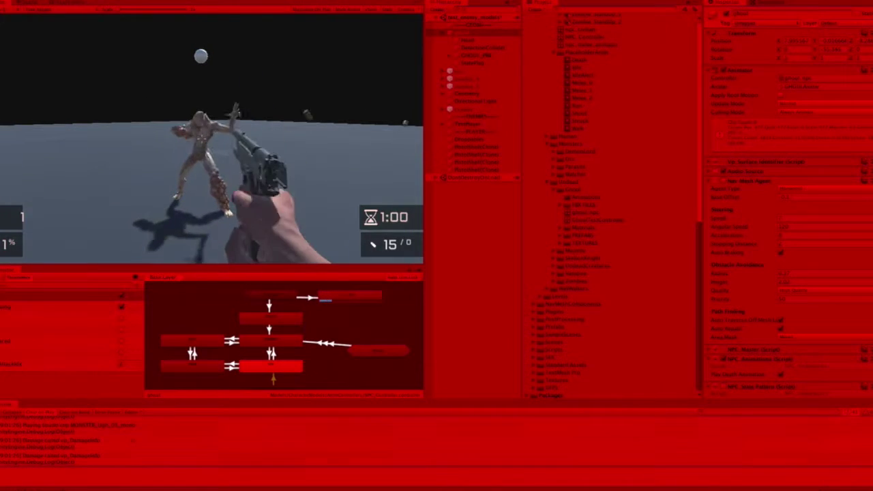
{"action": "key", "text": "s"}
{"action": "key", "text": "Escape"}
{"action": "left_click", "coordinate": [412, 3]}
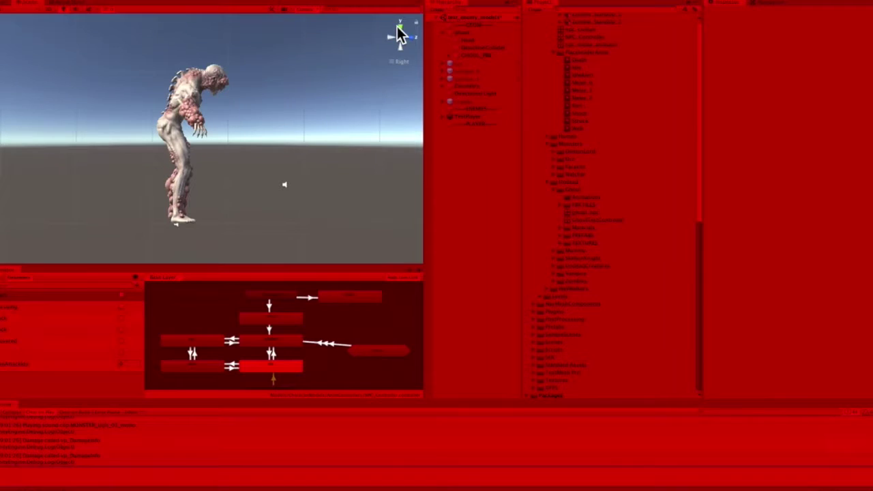
{"action": "left_click", "coordinate": [301, 98]}
{"action": "left_click", "coordinate": [201, 139]}
{"action": "left_click", "coordinate": [202, 139]}
{"action": "left_click", "coordinate": [202, 140]}
{"action": "left_click", "coordinate": [202, 140]}
{"action": "left_click", "coordinate": [202, 140]}
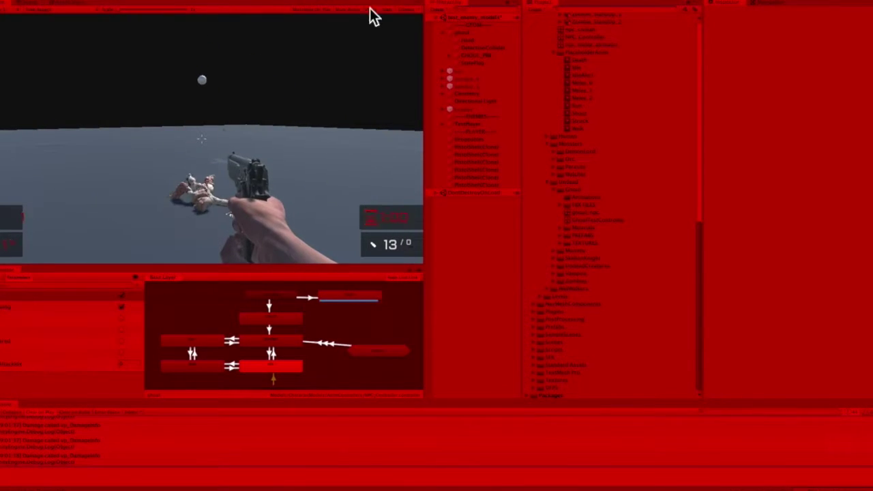
{"action": "left_click", "coordinate": [415, 2]}
- Enable Vp_FP Player Damage Handler on TestPlayer and play-test the ghoul's melee attacks against the player
{"action": "left_click", "coordinate": [468, 116]}
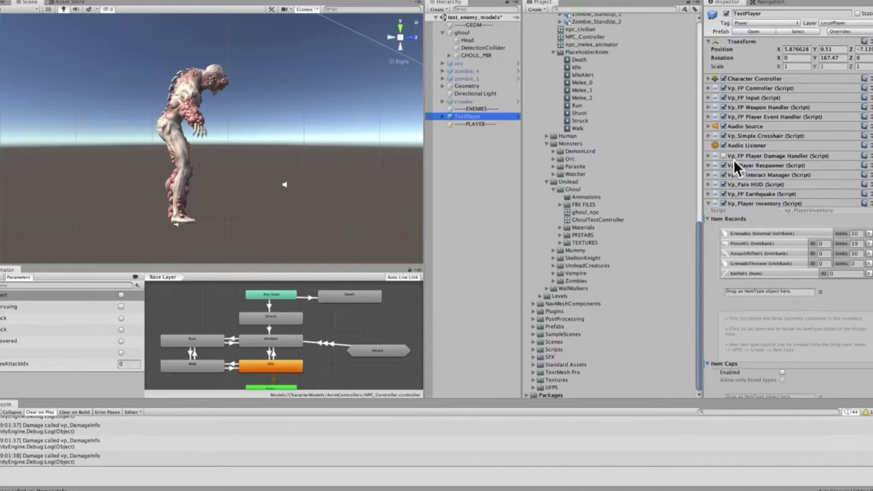
{"action": "left_click", "coordinate": [724, 156]}
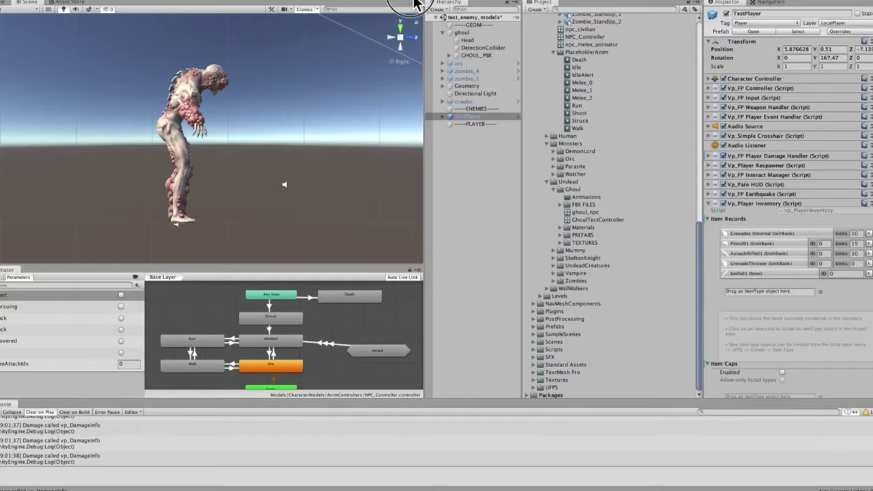
{"action": "left_click", "coordinate": [416, 4]}
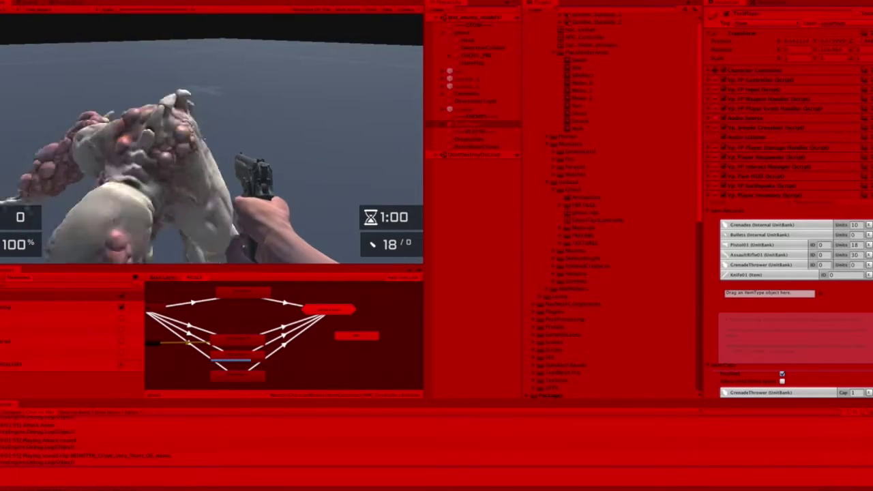
{"action": "key", "text": "s"}
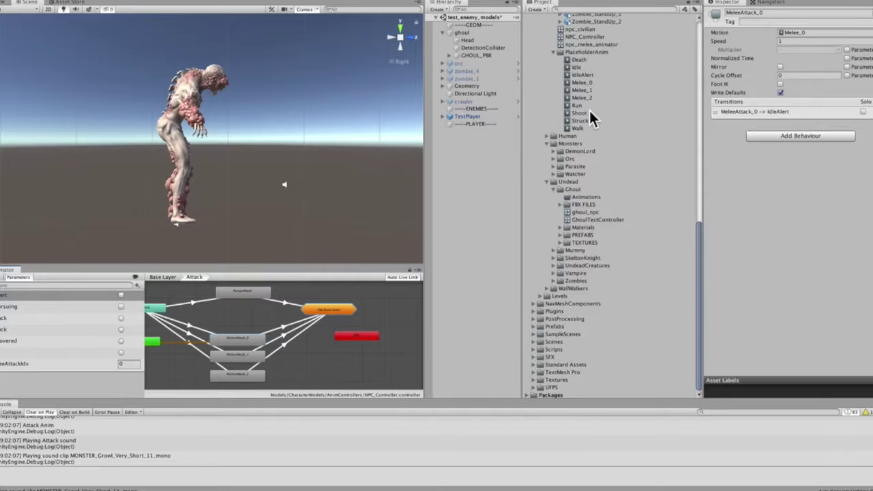
- Delete the Animations folder from the Ghoul folder in the project
{"action": "scroll", "coordinate": [591, 116], "scroll_direction": "up", "scroll_amount": 5}
{"action": "left_click", "coordinate": [547, 81]}
{"action": "left_click", "coordinate": [584, 149]}
{"action": "key", "text": "super+BackSpace"}
{"action": "key", "text": "Return"}
- Preview the attack1 clip of GHOUL@attack1 and examine its loop and root transform import settings
{"action": "left_click", "coordinate": [560, 149]}
{"action": "left_click", "coordinate": [567, 187]}
{"action": "left_click", "coordinate": [567, 256]}
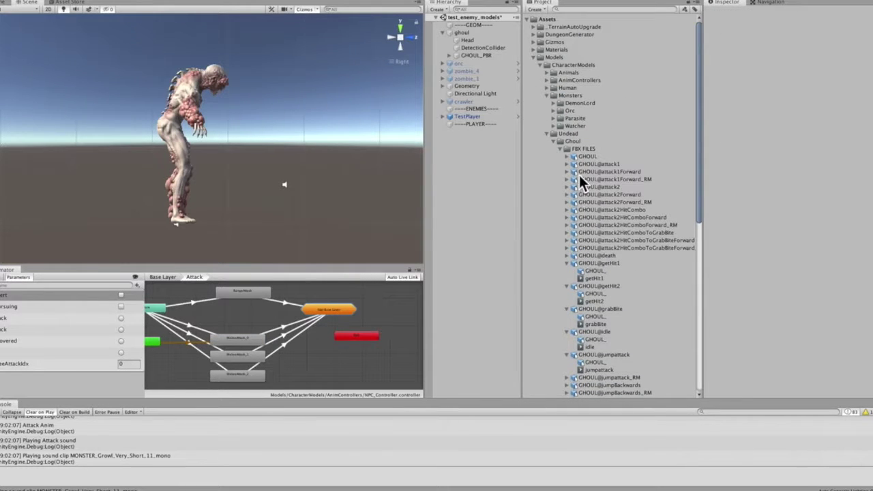
{"action": "left_click", "coordinate": [567, 164]}
{"action": "left_click", "coordinate": [593, 180]}
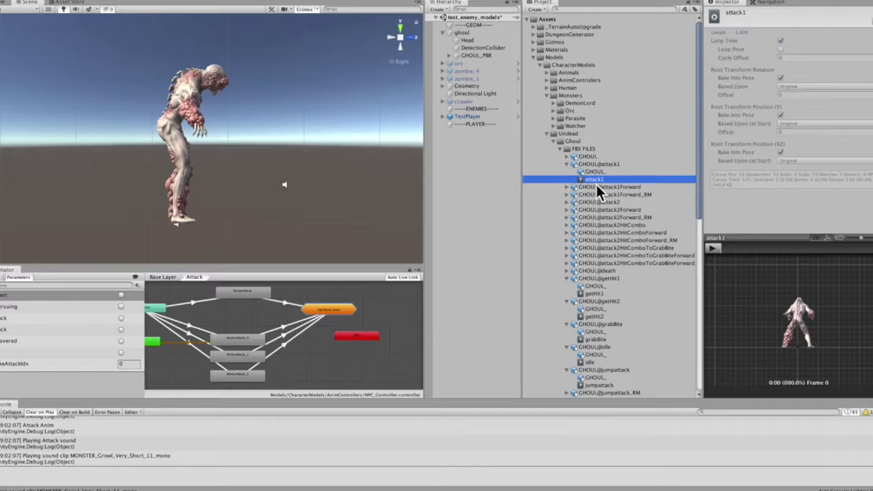
{"action": "left_click", "coordinate": [872, 21]}
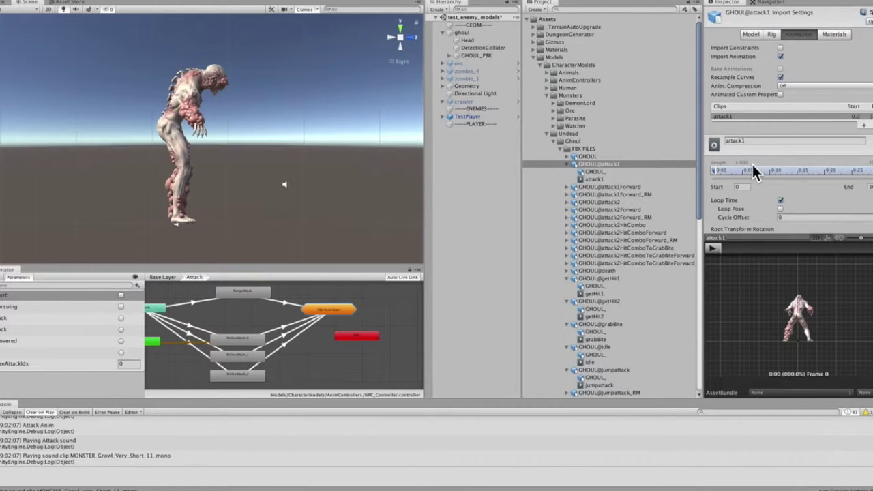
{"action": "left_click", "coordinate": [714, 248]}
{"action": "scroll", "coordinate": [800, 187], "scroll_direction": "down", "scroll_amount": 5}
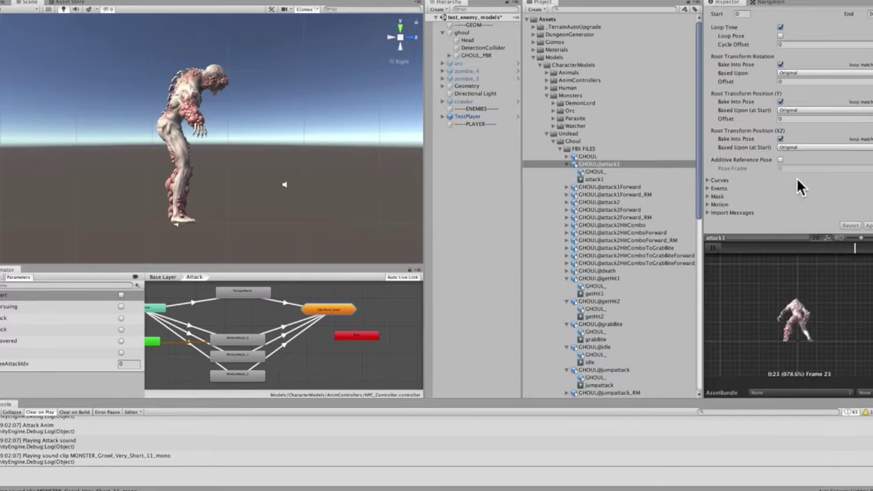
{"action": "scroll", "coordinate": [800, 188], "scroll_direction": "up", "scroll_amount": 2}
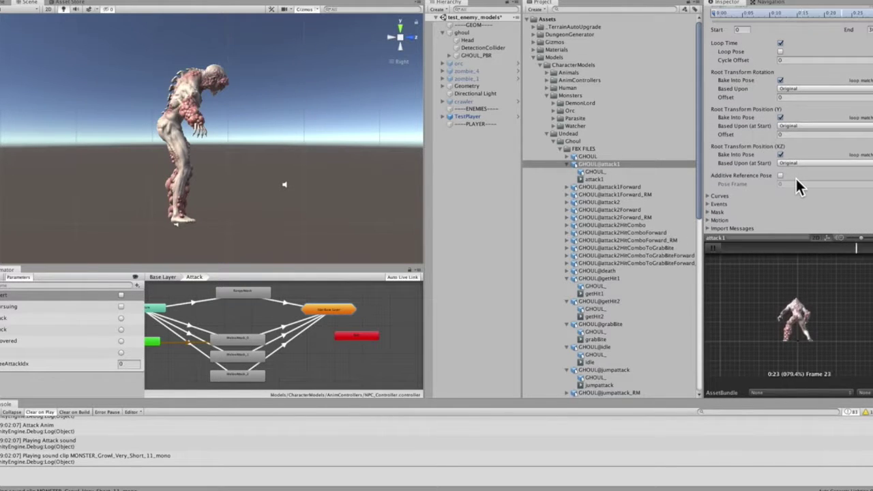
{"action": "scroll", "coordinate": [801, 187], "scroll_direction": "up", "scroll_amount": 2}
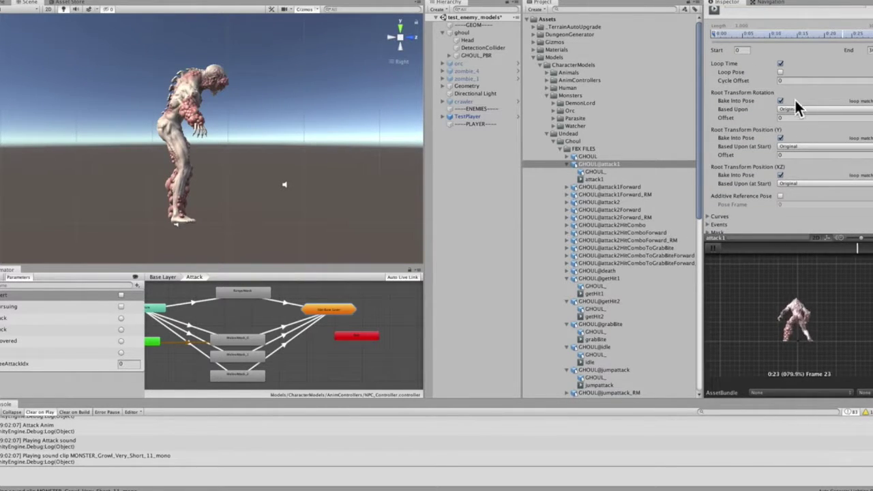
{"action": "left_click", "coordinate": [780, 72]}
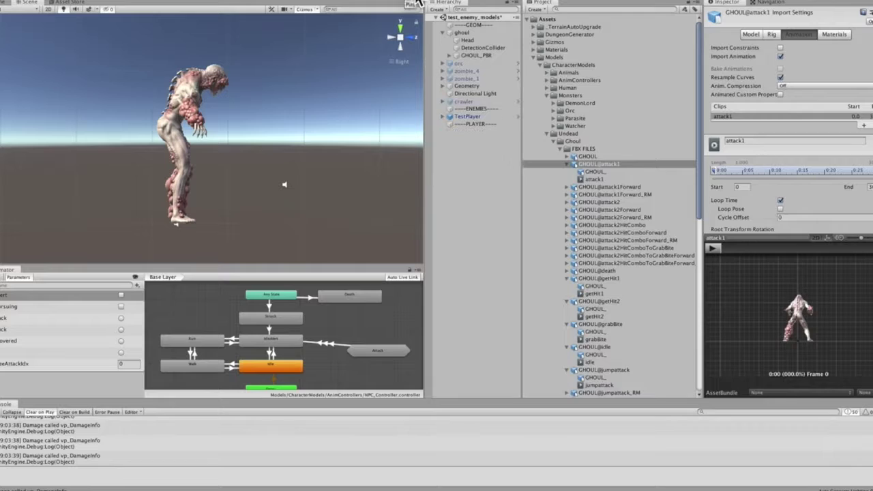
- Examine the import settings of an animation file in the Orc folder for reference
{"action": "left_click", "coordinate": [554, 111]}
{"action": "left_click", "coordinate": [600, 156]}
{"action": "scroll", "coordinate": [838, 191], "scroll_direction": "down", "scroll_amount": 10}
{"action": "left_click", "coordinate": [560, 118]}
{"action": "scroll", "coordinate": [651, 204], "scroll_direction": "down", "scroll_amount": 5}
- Add an animation event at frame 9 of the attack1 clip in GHOUL@attack1
{"action": "left_click", "coordinate": [599, 82]}
{"action": "scroll", "coordinate": [740, 171], "scroll_direction": "down", "scroll_amount": 10}
{"action": "left_click", "coordinate": [736, 140]}
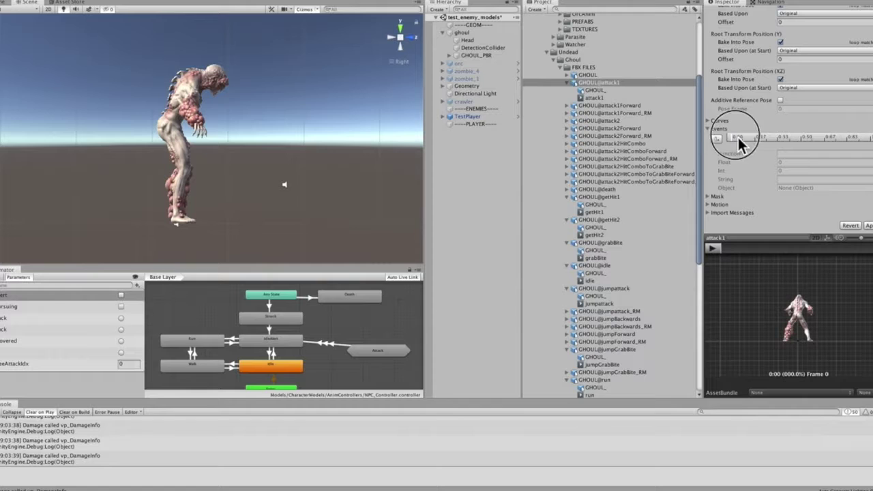
{"action": "left_click", "coordinate": [738, 250]}
{"action": "left_click_drag", "start_coordinate": [738, 251], "coordinate": [773, 251]}
{"action": "left_click_drag", "start_coordinate": [796, 295], "coordinate": [839, 292]}
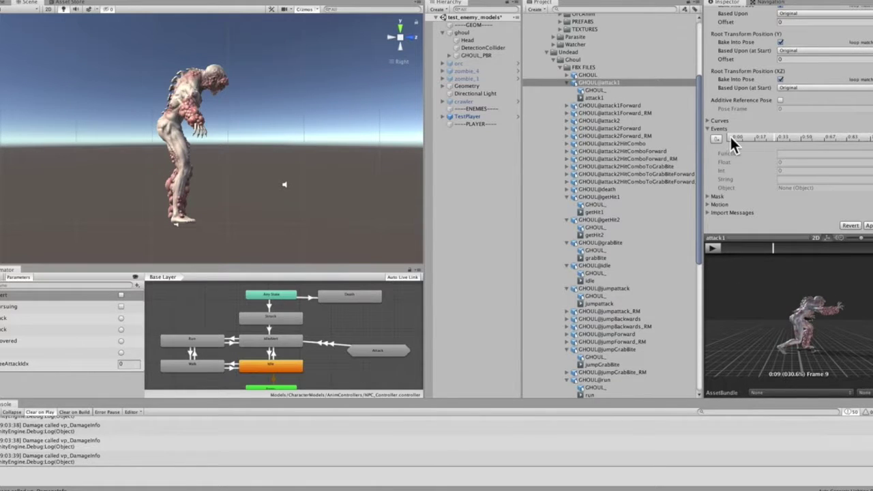
{"action": "left_click", "coordinate": [717, 140]}
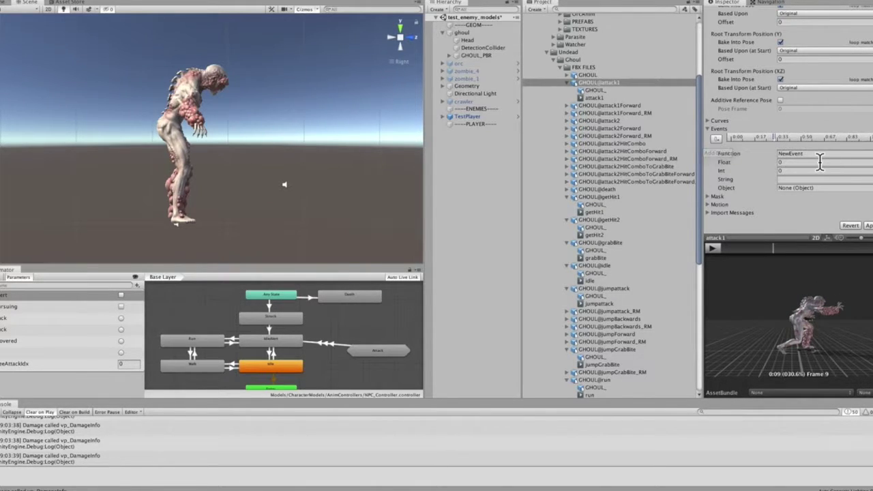
- Set the attack1 animation event's function to OnEnemyAttack
{"action": "scroll", "coordinate": [612, 324], "scroll_direction": "down", "scroll_amount": 15}
{"action": "double_click", "coordinate": [612, 331]}
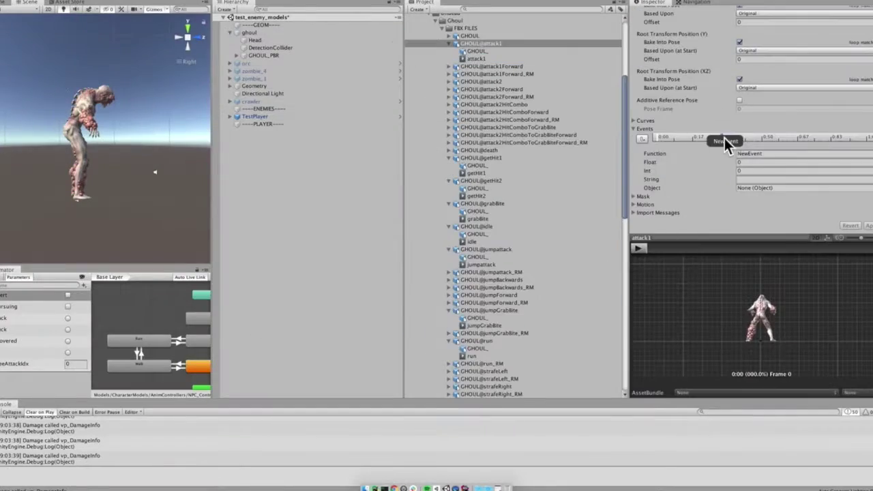
{"action": "left_click", "coordinate": [754, 153]}
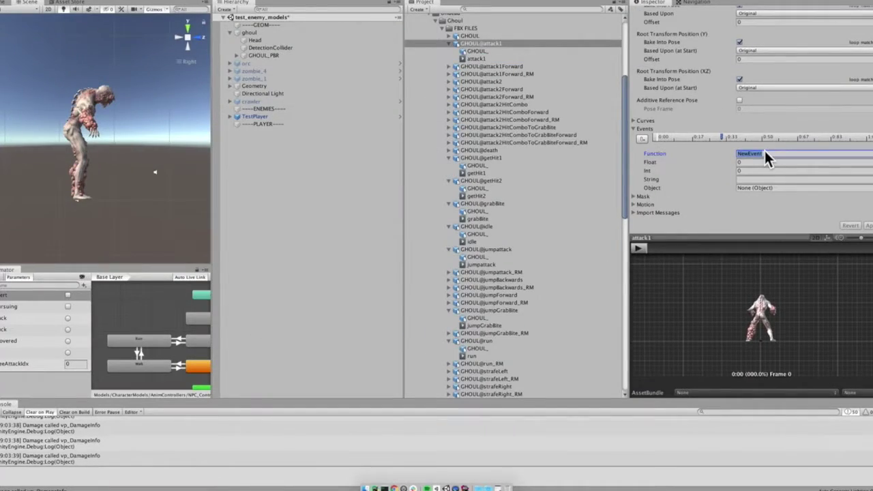
{"action": "type", "text": "OnEnemyAttack"}
- Open the animation import settings of the attack2 clip in GHOUL@attack2 and enable Loop Pose
{"action": "left_click", "coordinate": [450, 82]}
{"action": "left_click", "coordinate": [478, 97]}
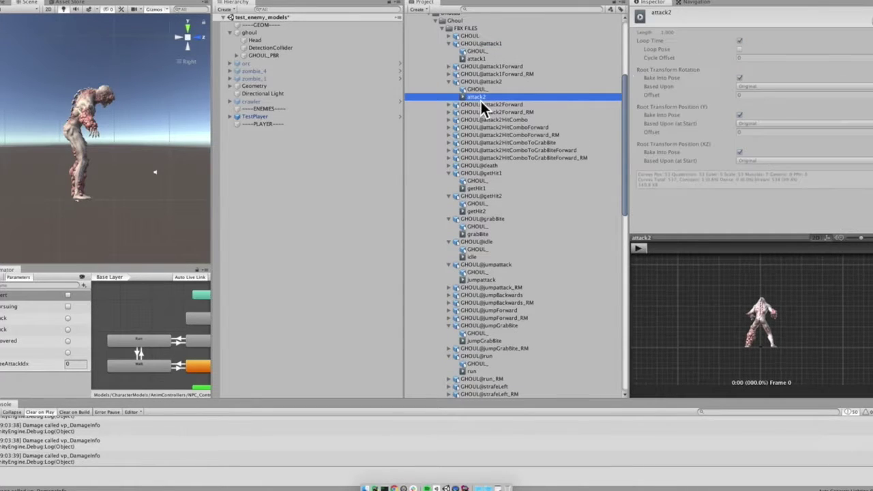
{"action": "left_click", "coordinate": [867, 26]}
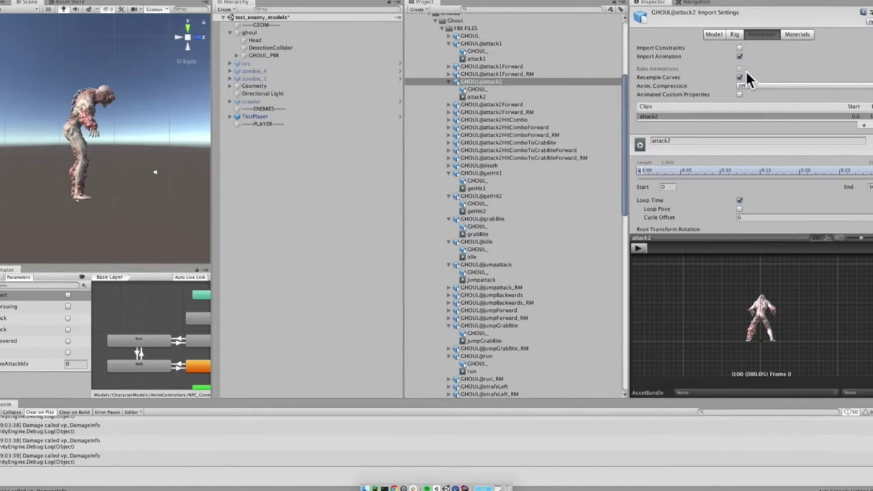
{"action": "left_click", "coordinate": [740, 209]}
{"action": "scroll", "coordinate": [764, 127], "scroll_direction": "down", "scroll_amount": 10}
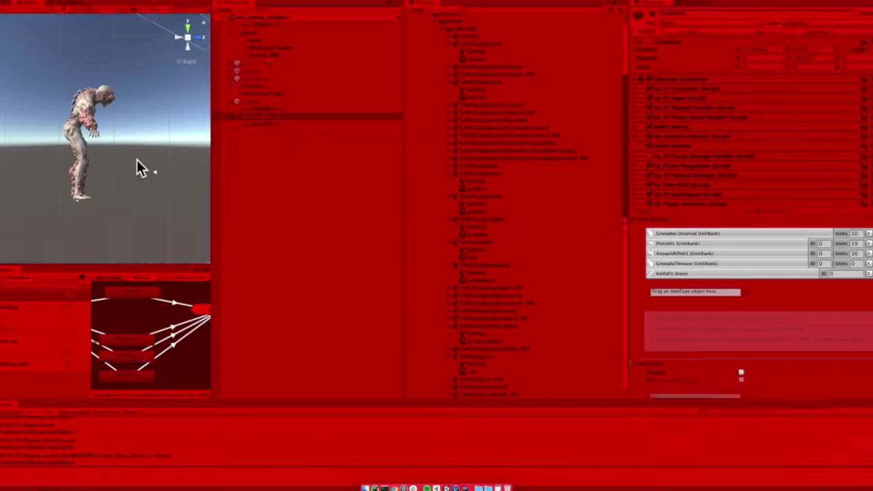
- Open the ragdoll builder from the GHOUL_PBR object under ghoul
{"action": "left_click", "coordinate": [280, 56]}
{"action": "left_click", "coordinate": [269, 54]}
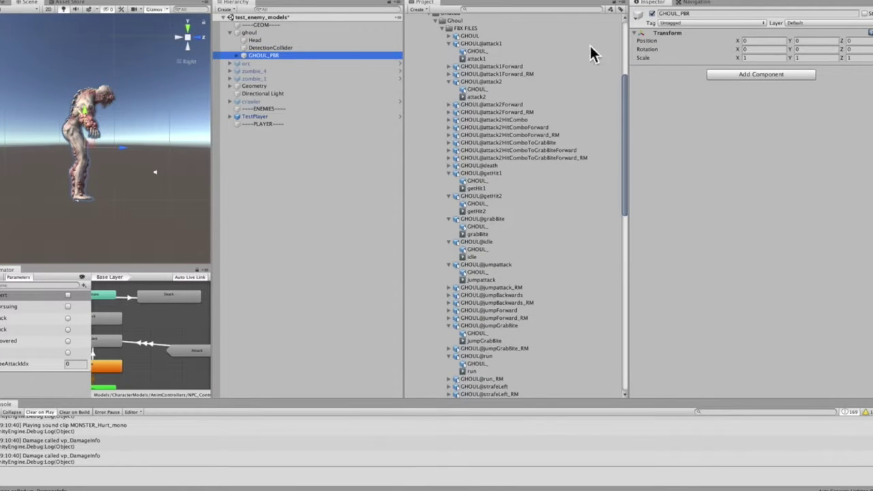
{"action": "right_click", "coordinate": [282, 54]}
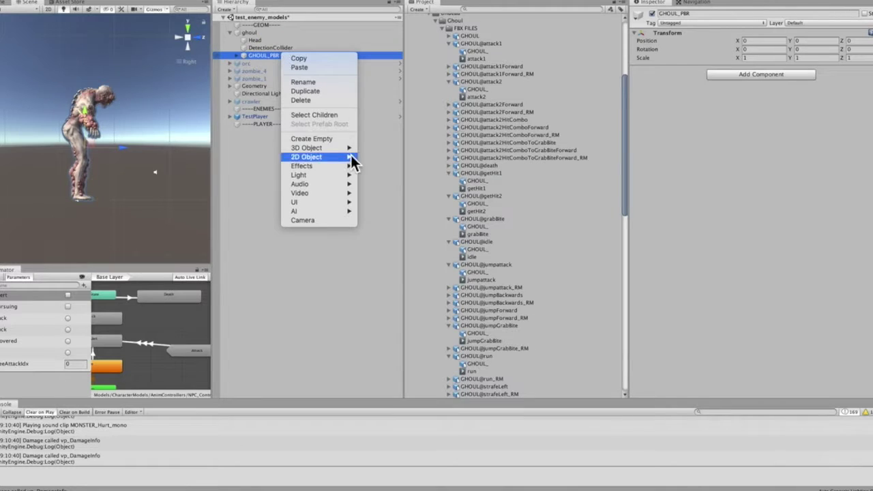
{"action": "mouse_move", "coordinate": [347, 148]}
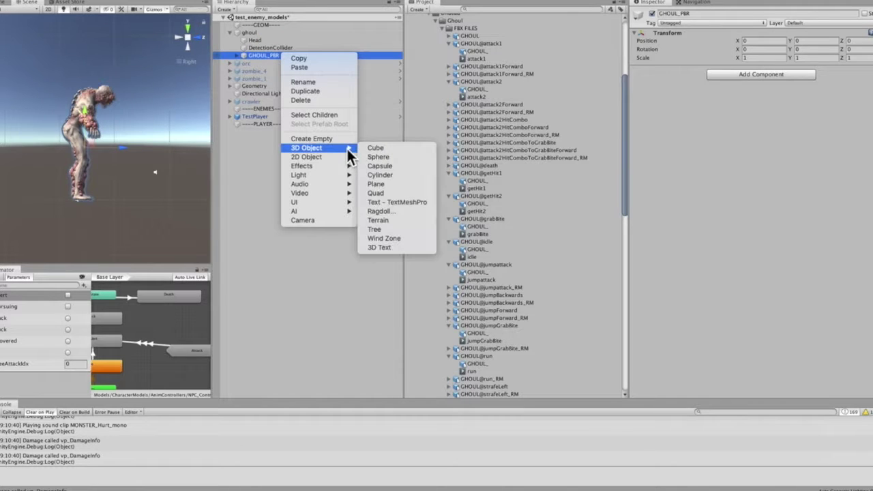
{"action": "left_click", "coordinate": [386, 211]}
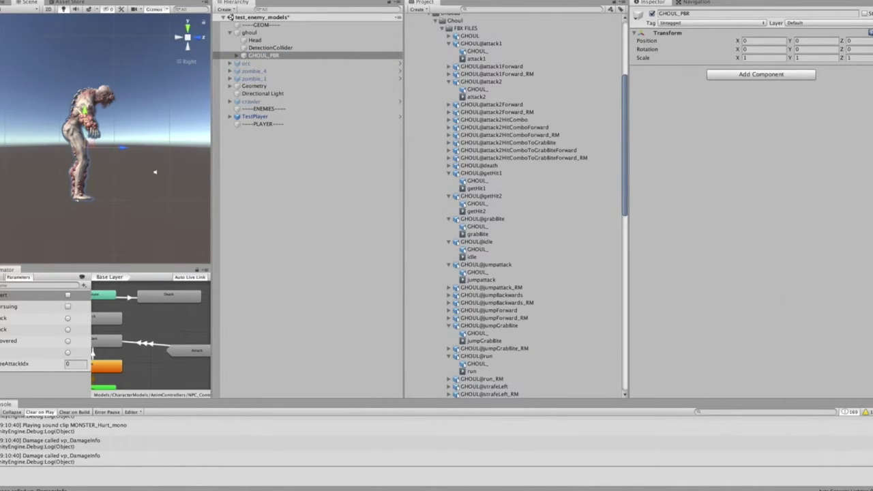
- Save ghoul as a prefab in the Prefabs/NPCs/Enemies/Monsters folder and unpack its instance in the scene
{"action": "left_click_drag", "start_coordinate": [460, 197], "coordinate": [223, 83]}
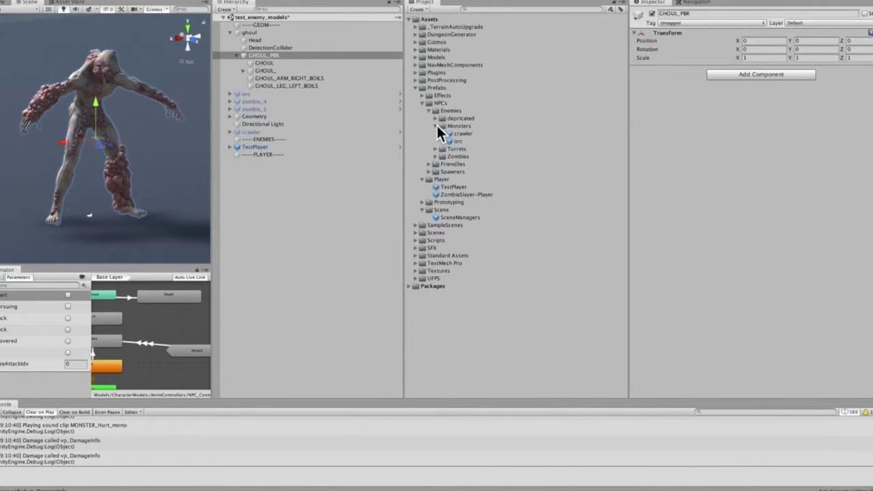
{"action": "left_click_drag", "start_coordinate": [252, 56], "coordinate": [489, 134]}
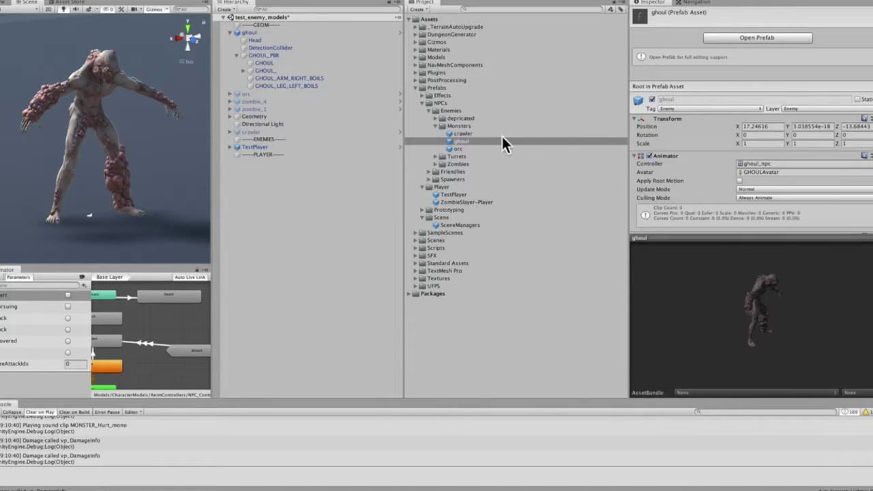
{"action": "left_click", "coordinate": [252, 34]}
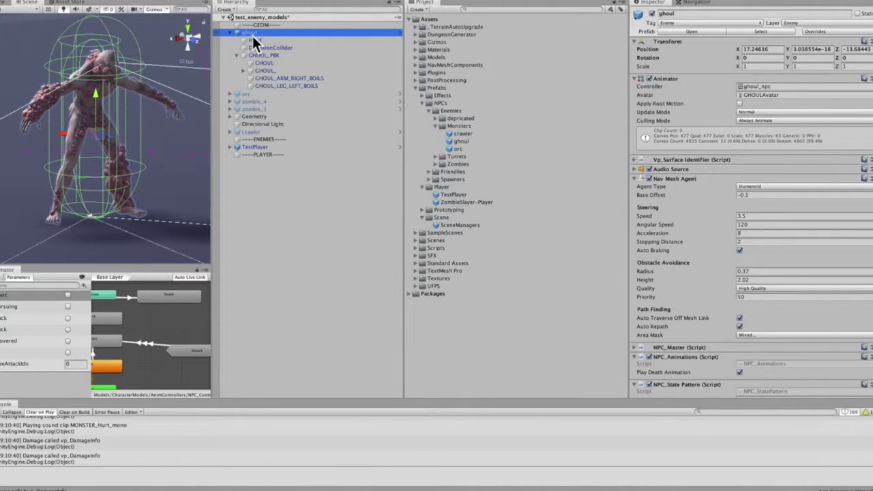
{"action": "right_click", "coordinate": [253, 39]}
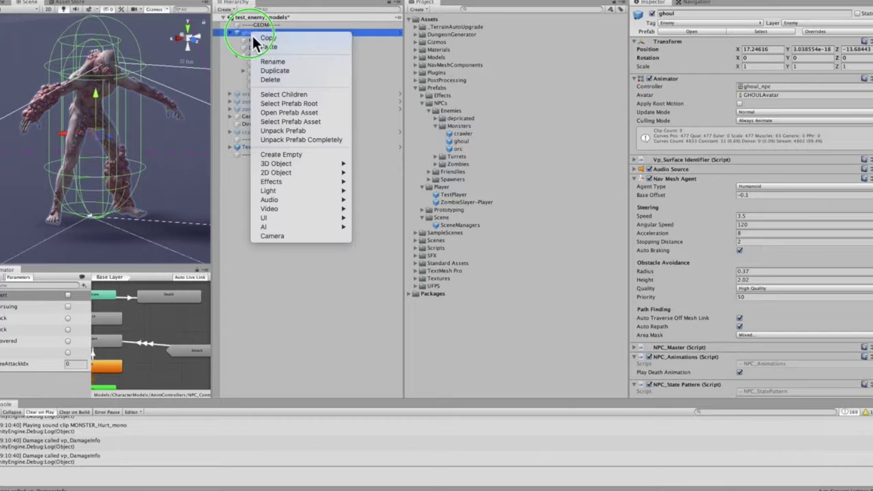
{"action": "left_click", "coordinate": [320, 131]}
{"action": "left_click", "coordinate": [292, 78]}
{"action": "left_click", "coordinate": [286, 62]}
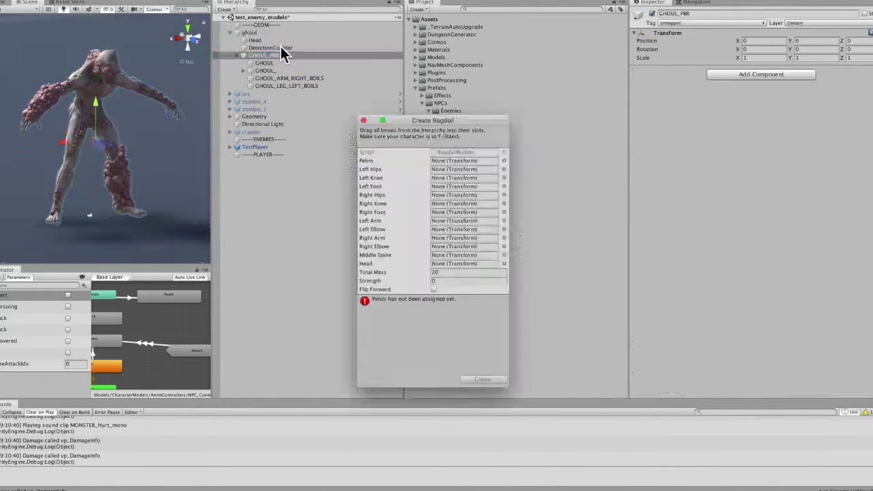
- Set the ragdoll's total mass to 50 and assign the thigh, calf and foot bones to the matching hip, knee and foot slots
{"action": "left_click", "coordinate": [496, 191]}
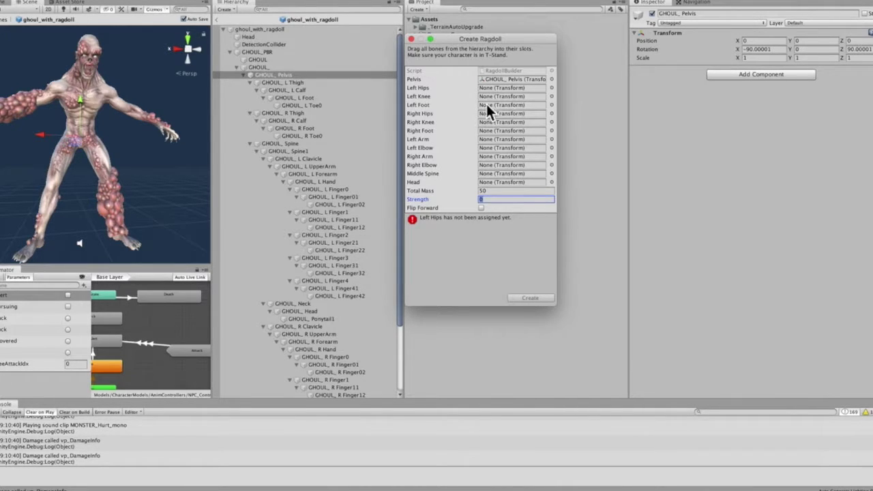
{"action": "left_click", "coordinate": [298, 85]}
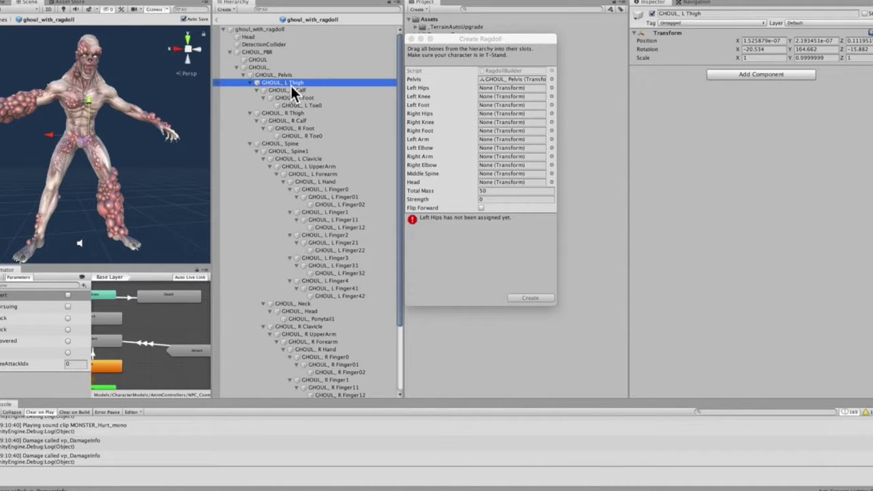
{"action": "left_click_drag", "start_coordinate": [285, 85], "coordinate": [492, 91]}
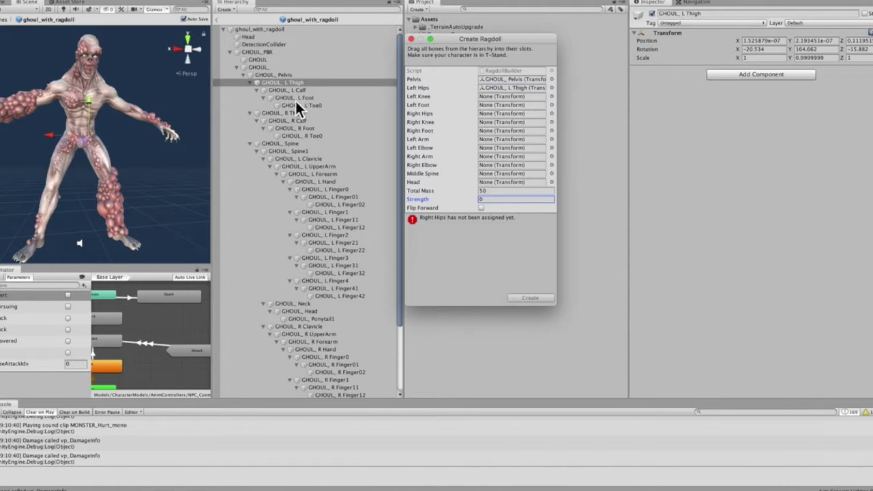
{"action": "left_click", "coordinate": [287, 91]}
{"action": "left_click_drag", "start_coordinate": [512, 101], "coordinate": [512, 99]}
{"action": "left_click", "coordinate": [314, 97]}
{"action": "left_click_drag", "start_coordinate": [300, 99], "coordinate": [496, 106]}
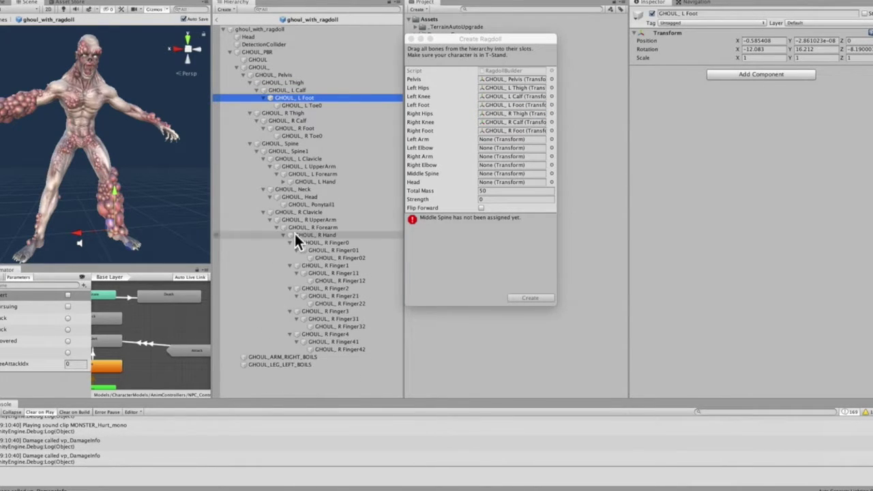
- Assign the left and right UpperArm and Forearm bones to the ragdoll's arm and elbow slots
{"action": "left_click", "coordinate": [291, 234]}
{"action": "left_click", "coordinate": [315, 167]}
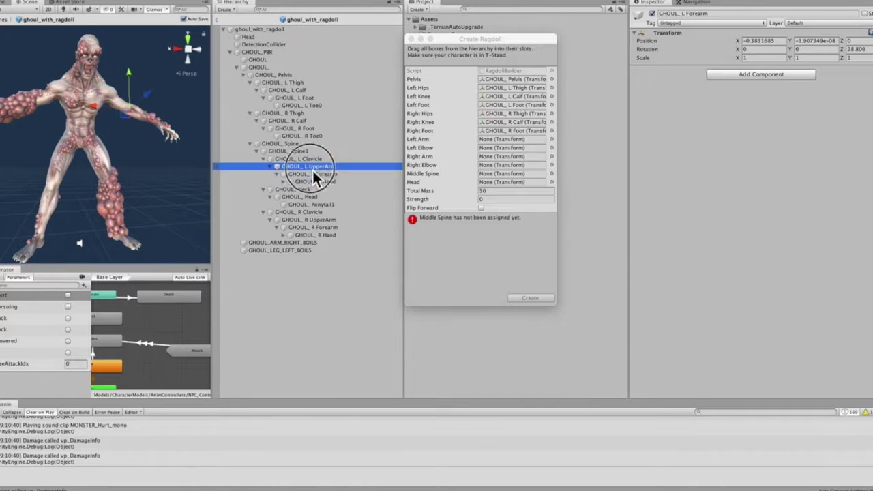
{"action": "left_click_drag", "start_coordinate": [312, 169], "coordinate": [486, 148]}
{"action": "left_click_drag", "start_coordinate": [315, 220], "coordinate": [488, 156]}
{"action": "left_click_drag", "start_coordinate": [317, 227], "coordinate": [488, 166]}
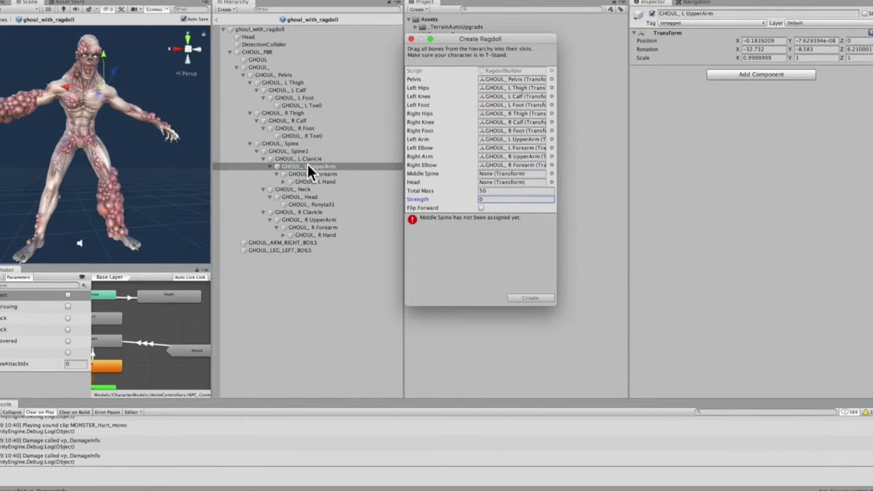
- Assign GHOUL_ Spine1 as Middle Spine and GHOUL_ Head as Head, and create the ragdoll
{"action": "left_click", "coordinate": [283, 144]}
{"action": "left_click", "coordinate": [199, 54]}
{"action": "double_click", "coordinate": [292, 76]}
{"action": "left_click", "coordinate": [292, 144]}
{"action": "left_click", "coordinate": [293, 151]}
{"action": "left_click", "coordinate": [290, 76]}
{"action": "left_click", "coordinate": [292, 152]}
{"action": "left_click_drag", "start_coordinate": [292, 152], "coordinate": [498, 175]}
{"action": "left_click_drag", "start_coordinate": [305, 197], "coordinate": [501, 183]}
{"action": "left_click", "coordinate": [530, 298]}
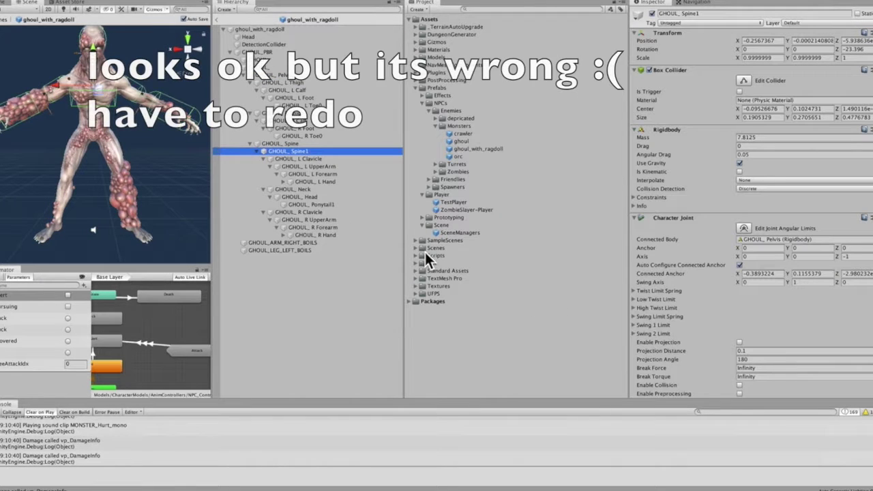
- Examine the generated ragdoll colliders around the ghoul's body from several angles
{"action": "scroll", "coordinate": [112, 181], "scroll_direction": "up", "scroll_amount": 2}
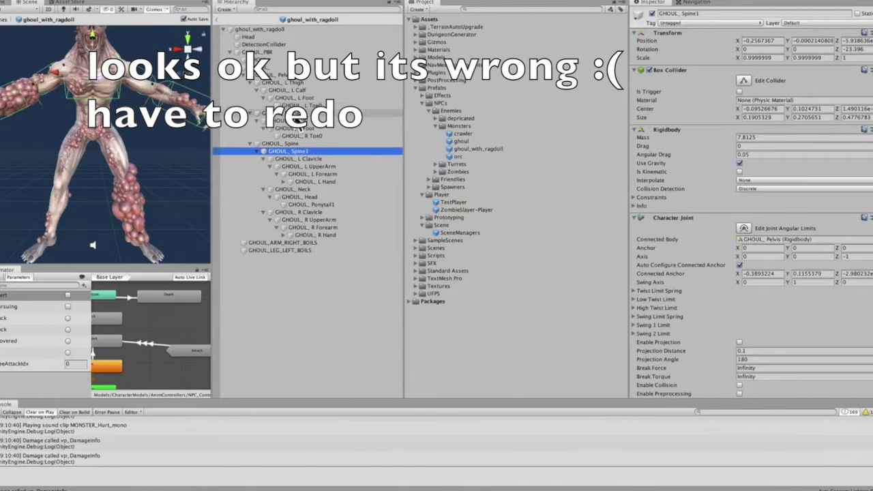
{"action": "left_click", "coordinate": [266, 68]}
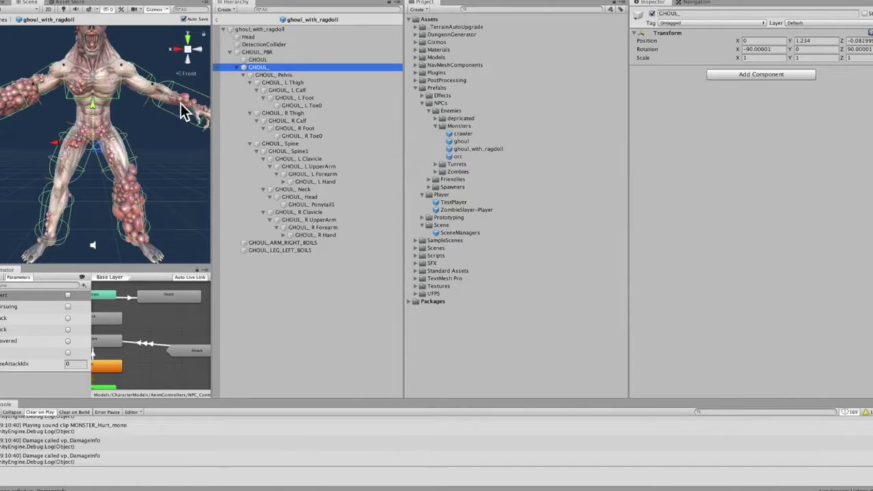
{"action": "scroll", "coordinate": [152, 115], "scroll_direction": "down", "scroll_amount": 2}
{"action": "middle_click_drag", "start_coordinate": [142, 125], "coordinate": [178, 135]}
{"action": "left_click_drag", "start_coordinate": [70, 123], "coordinate": [171, 131], "text": "alt"}
{"action": "middle_click_drag", "start_coordinate": [172, 131], "coordinate": [189, 146]}
{"action": "left_click_drag", "start_coordinate": [189, 146], "coordinate": [50, 133], "text": "alt"}
- Reduce the capsule collider radius on both calf bones and select both thigh bones
{"action": "left_click", "coordinate": [309, 113], "text": "ctrl"}
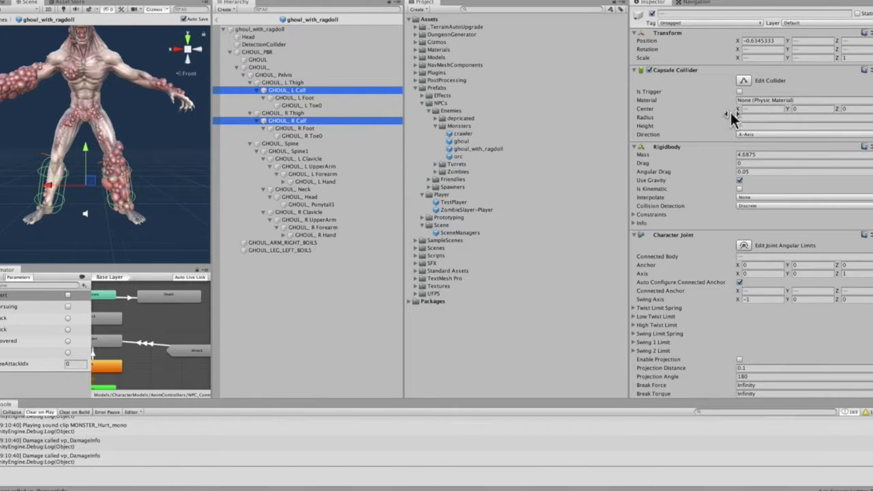
{"action": "left_click_drag", "start_coordinate": [734, 118], "coordinate": [735, 117]}
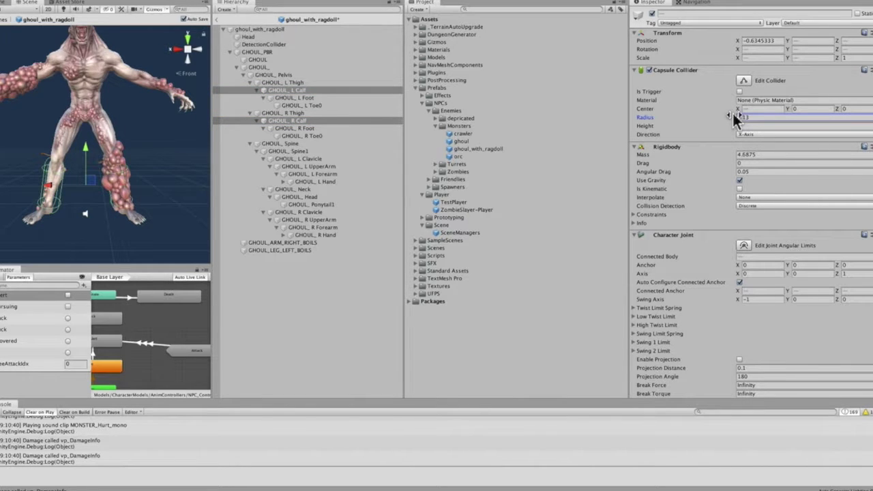
{"action": "left_click", "coordinate": [292, 113]}
{"action": "left_click", "coordinate": [292, 83], "text": "super"}
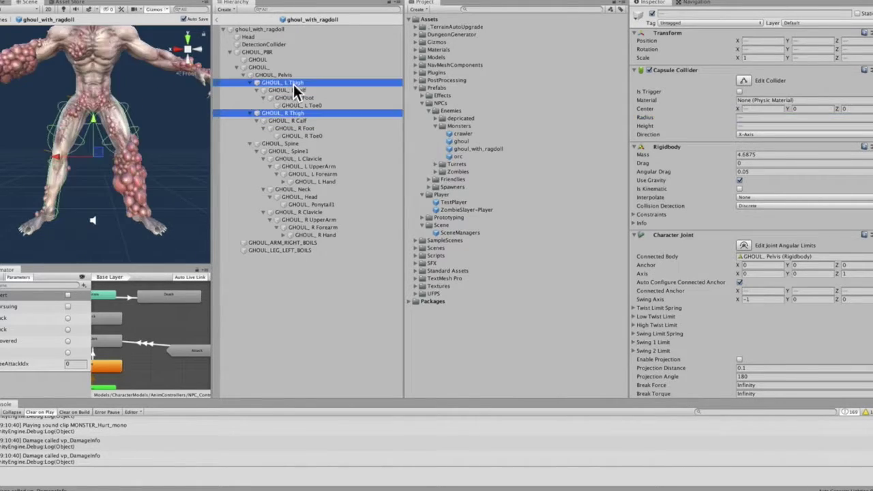
- Collapse the thigh bone hierarchies and check the colliders of the Spine1 bone and both upper arm bones
{"action": "key", "text": "Left"}
{"action": "left_click", "coordinate": [288, 105]}
{"action": "left_click", "coordinate": [198, 49]}
{"action": "left_click", "coordinate": [308, 121]}
{"action": "left_click", "coordinate": [309, 174], "text": "super"}
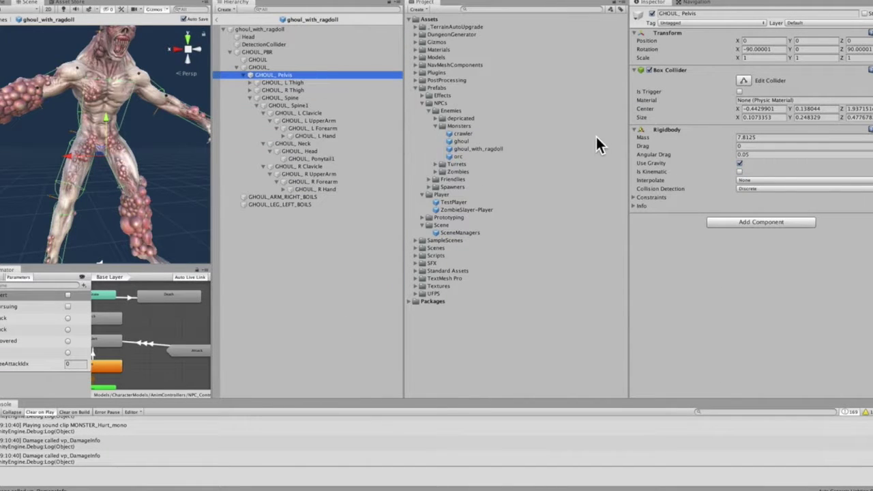
- Disable the pelvis bone's Box Collider and make its Rigidbody kinematic
{"action": "left_click", "coordinate": [649, 71]}
{"action": "left_click", "coordinate": [741, 173]}
- Add the NPC_Ragdoll Activation script to the pelvis bone and select the left thigh bone
{"action": "left_click", "coordinate": [750, 223]}
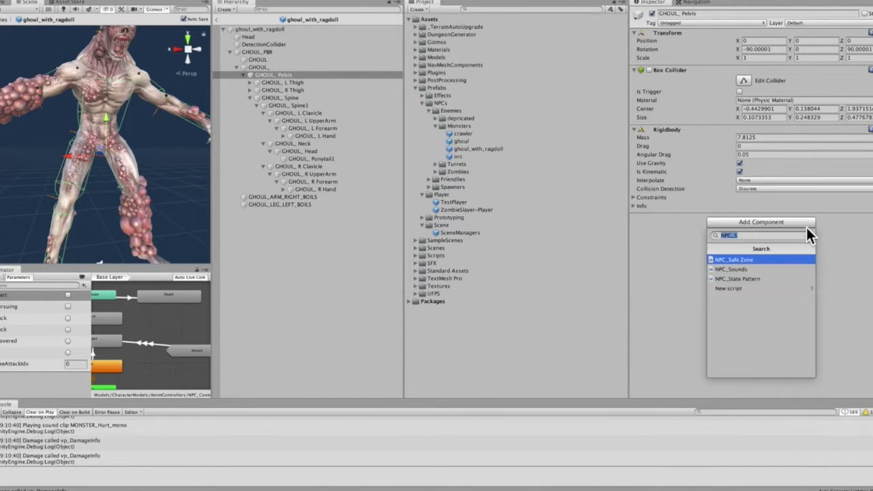
{"action": "type", "text": "NPC_A"}
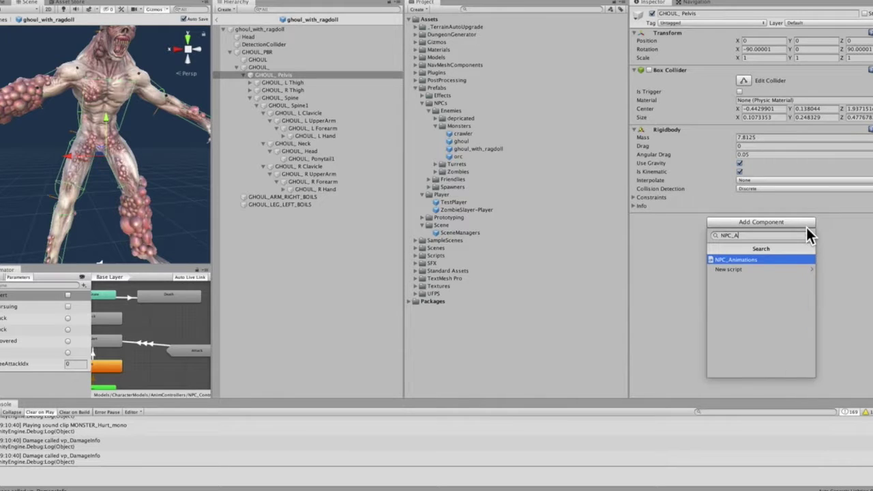
{"action": "key", "text": "BackSpace"}
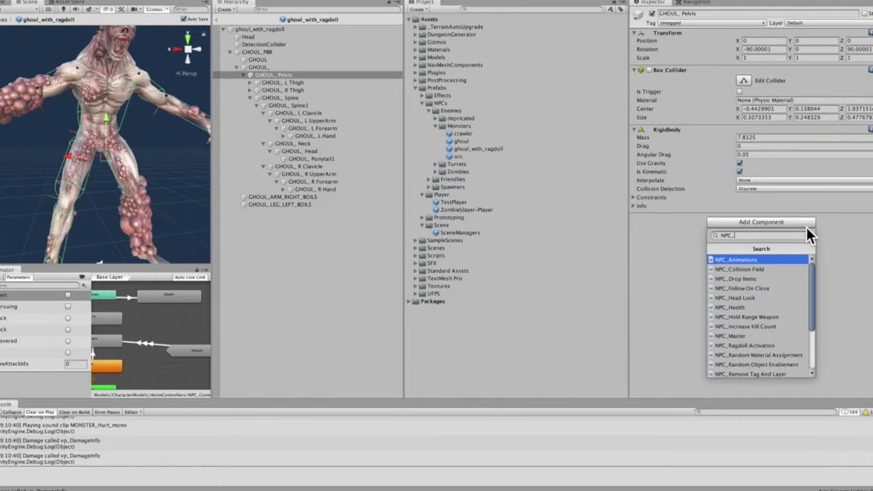
{"action": "type", "text": "Ra"}
{"action": "key", "text": "Return"}
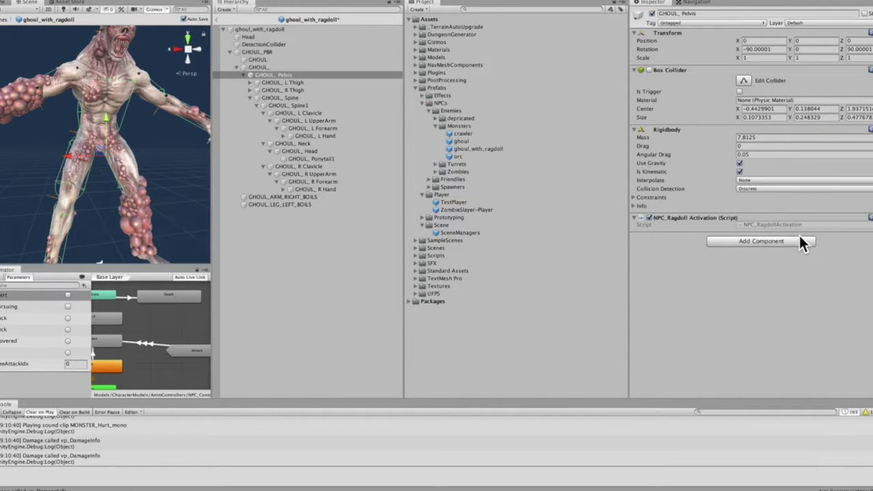
{"action": "left_click", "coordinate": [286, 83]}
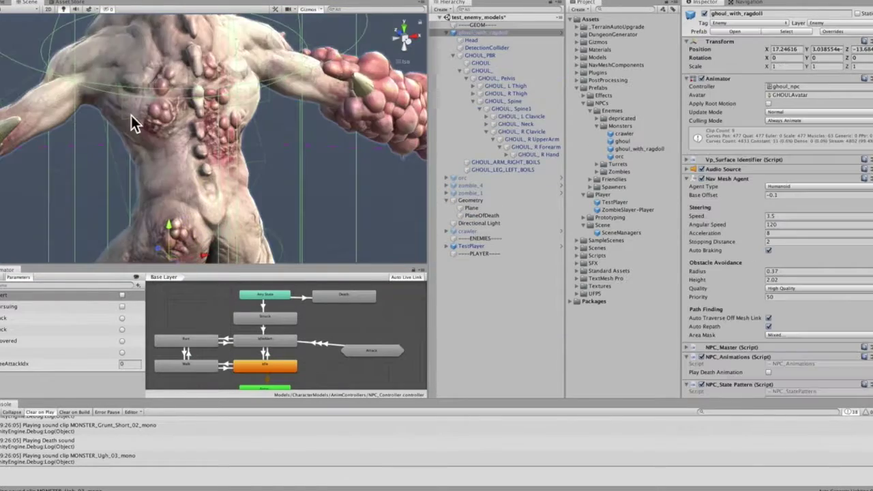
- Inspect the GHOUL body mesh, the GHOUL_ bone root and the GHOUL_PBR parent in ghoul_with_ragdoll
{"action": "left_click", "coordinate": [132, 117]}
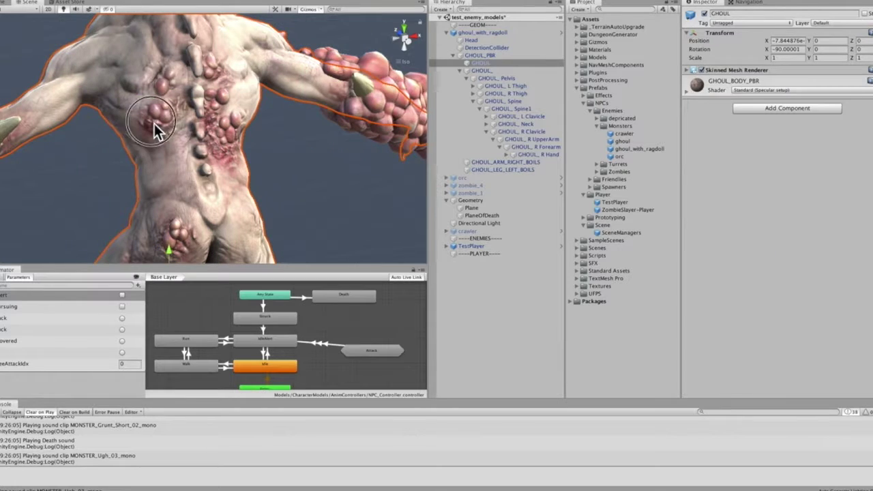
{"action": "left_click", "coordinate": [483, 70]}
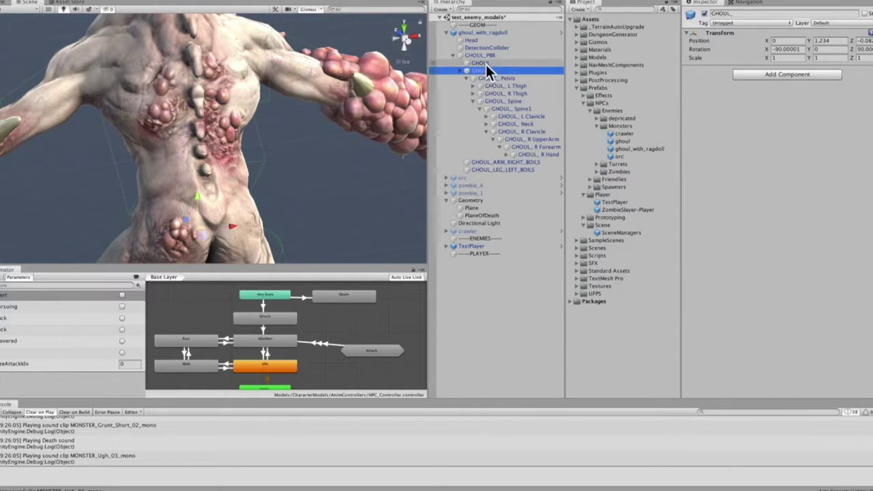
{"action": "left_click", "coordinate": [488, 56]}
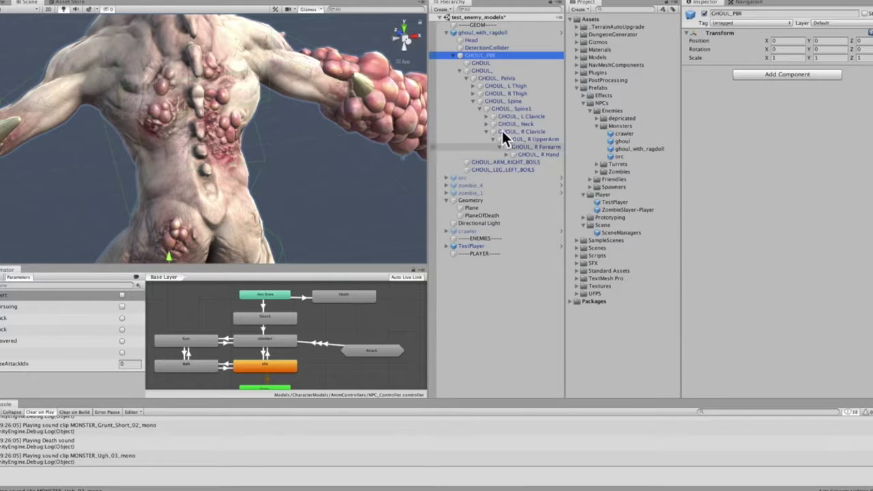
- Disable the Skinned Mesh Renderer of the GHOUL body mesh in ghoul_with_ragdoll
{"action": "left_click", "coordinate": [483, 34]}
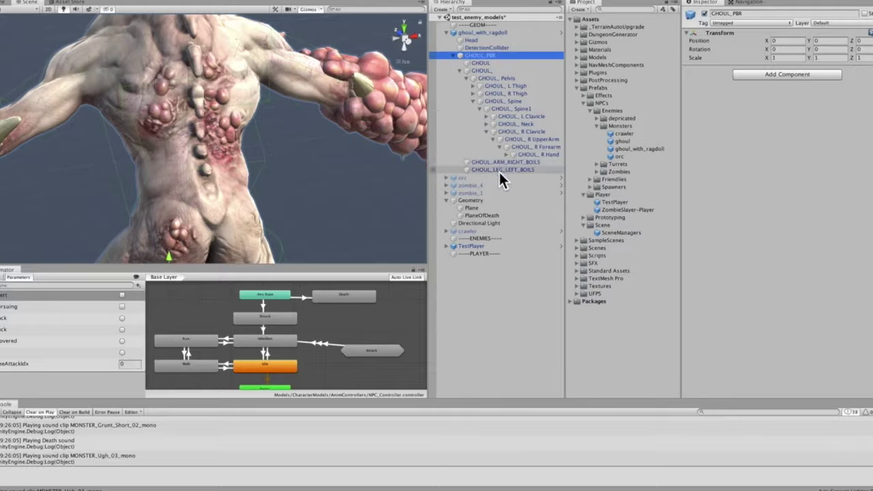
{"action": "left_click", "coordinate": [499, 170]}
{"action": "left_click", "coordinate": [489, 71]}
{"action": "left_click", "coordinate": [488, 62]}
{"action": "left_click", "coordinate": [694, 69]}
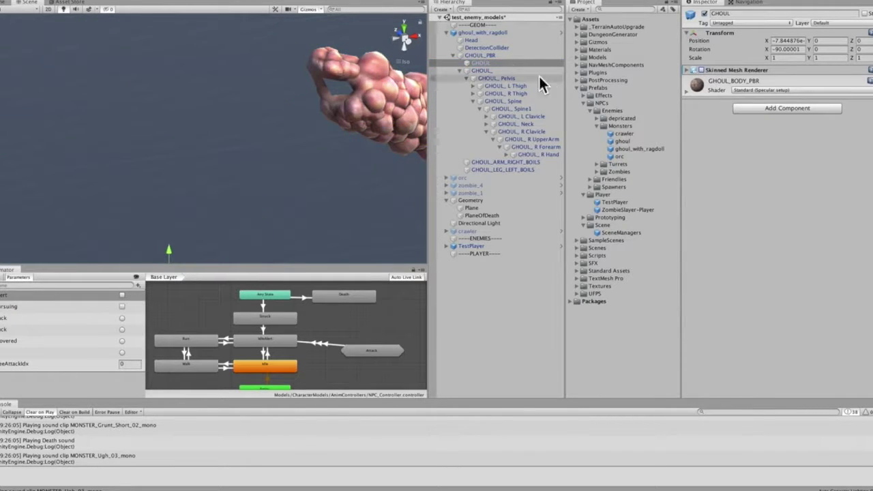
- Select GHOUL_PBR and examine its ragdoll colliders from several angles
{"action": "left_click", "coordinate": [501, 56]}
{"action": "left_click_drag", "start_coordinate": [196, 129], "coordinate": [311, 135], "text": "alt"}
{"action": "scroll", "coordinate": [310, 131], "scroll_direction": "down", "scroll_amount": 2}
{"action": "middle_click_drag", "start_coordinate": [300, 124], "coordinate": [283, 140]}
{"action": "scroll", "coordinate": [283, 140], "scroll_direction": "up", "scroll_amount": 8}
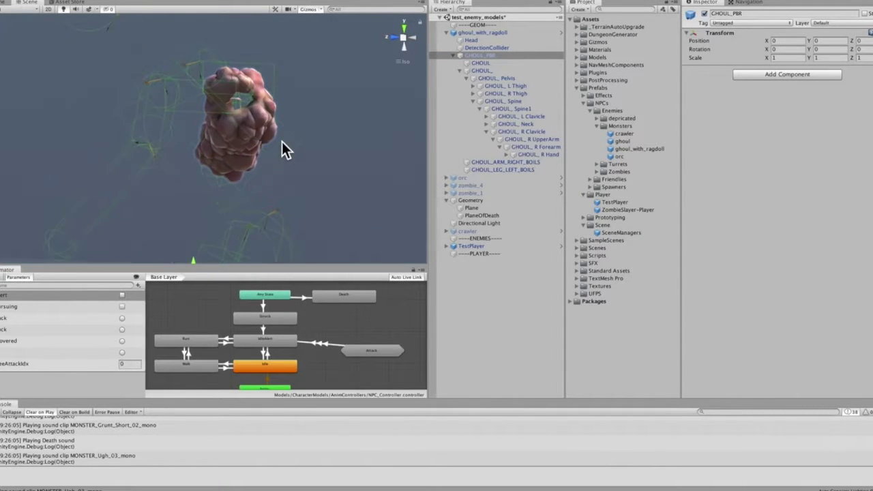
{"action": "left_click_drag", "start_coordinate": [282, 141], "coordinate": [218, 184], "text": "alt"}
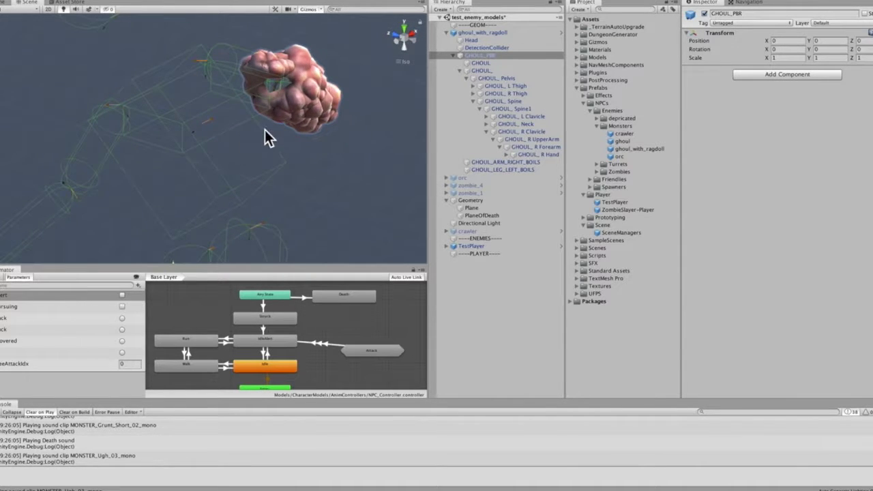
{"action": "left_click_drag", "start_coordinate": [264, 141], "coordinate": [122, 254], "text": "alt"}
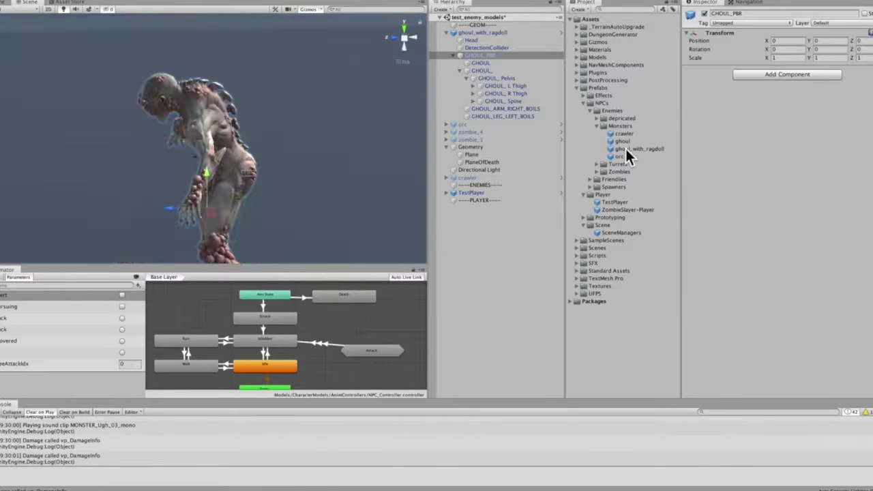
- Delete the ghoul_with_ragdoll prefab asset and its instance in the scene
{"action": "left_click", "coordinate": [626, 149]}
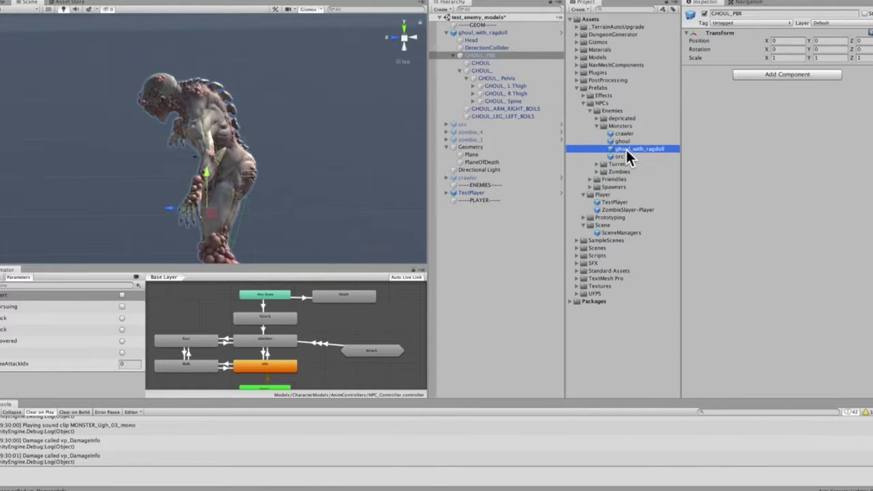
{"action": "right_click", "coordinate": [626, 149]}
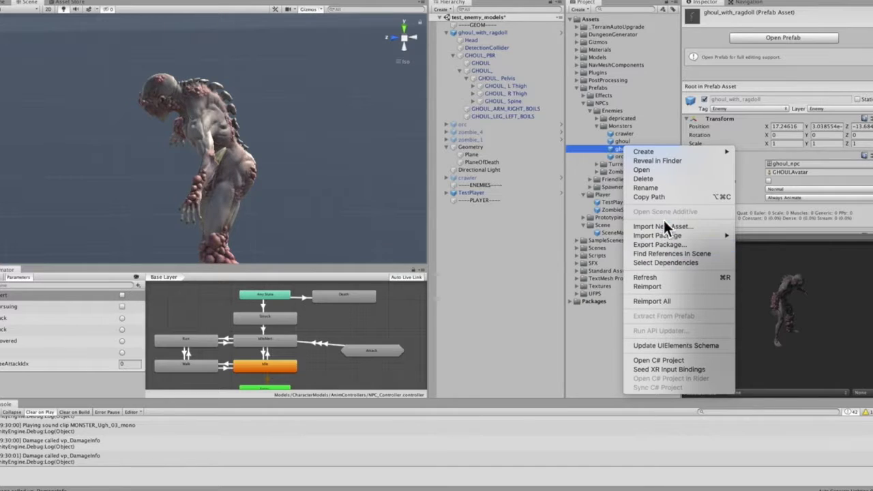
{"action": "left_click", "coordinate": [651, 179]}
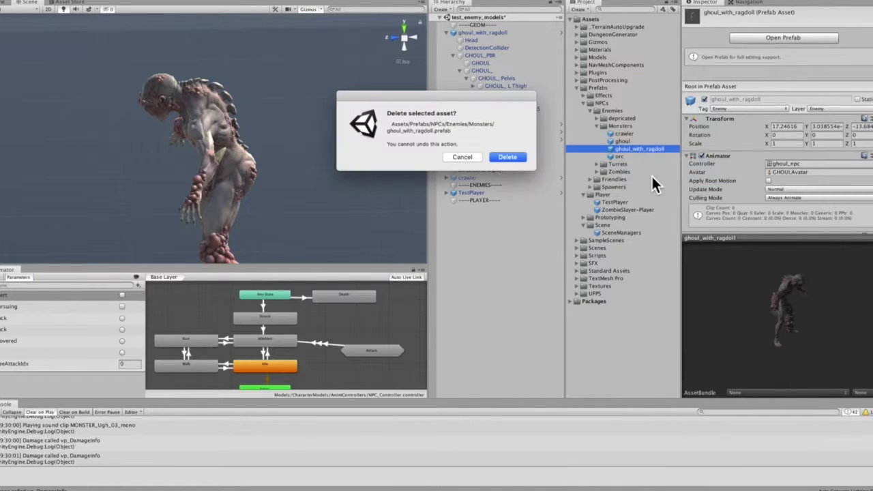
{"action": "left_click", "coordinate": [506, 159]}
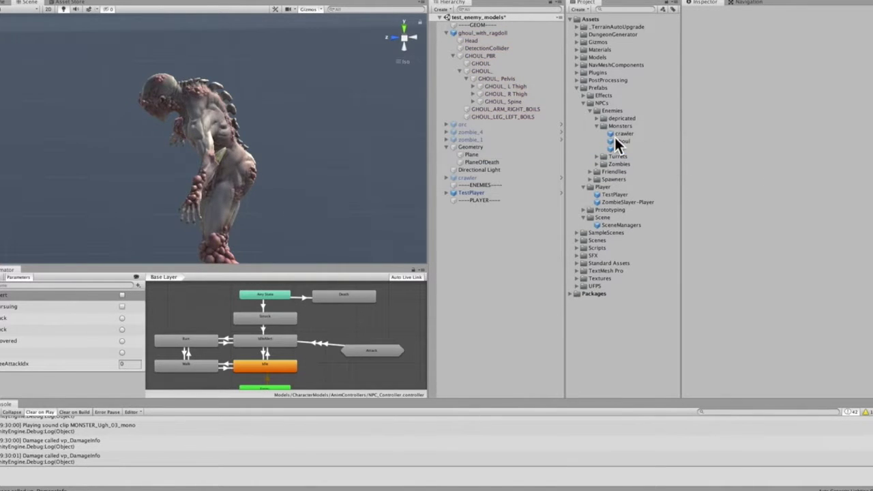
{"action": "right_click", "coordinate": [470, 32]}
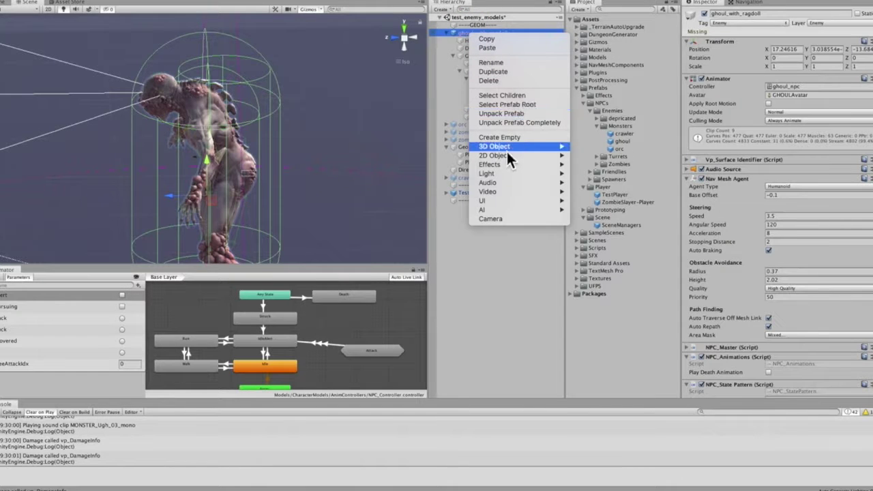
{"action": "left_click", "coordinate": [498, 81]}
- Add the ghoul prefab to the scene, unpack it, and rename it ghoul_with_ragdoll
{"action": "left_click_drag", "start_coordinate": [622, 141], "coordinate": [487, 141]}
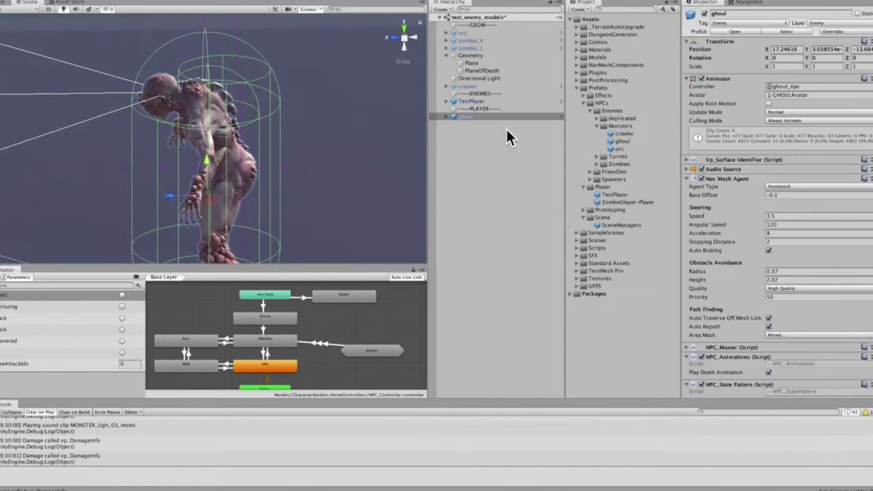
{"action": "right_click", "coordinate": [508, 154]}
{"action": "right_click", "coordinate": [471, 117]}
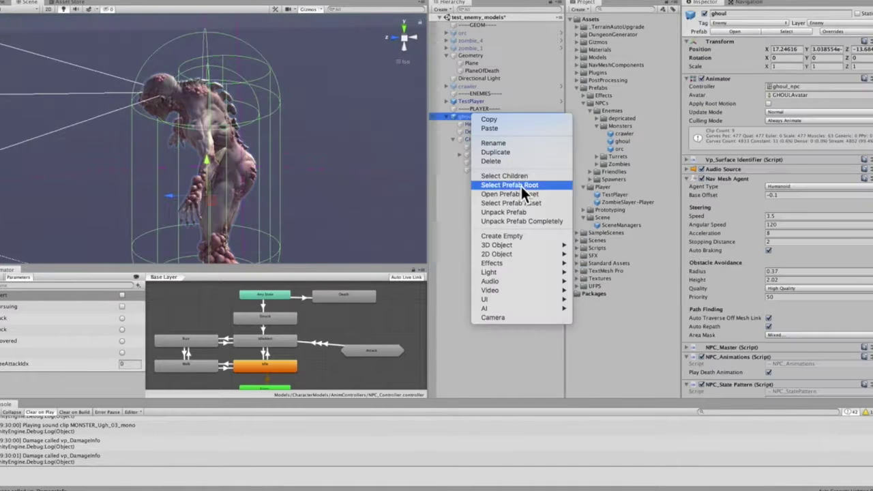
{"action": "left_click", "coordinate": [521, 208]}
{"action": "double_click", "coordinate": [471, 117]}
- Open the new ghoul_with_ragdoll prefab and assign its GHOUL_ bones to the Create Ragdoll slots
{"action": "double_click", "coordinate": [626, 144]}
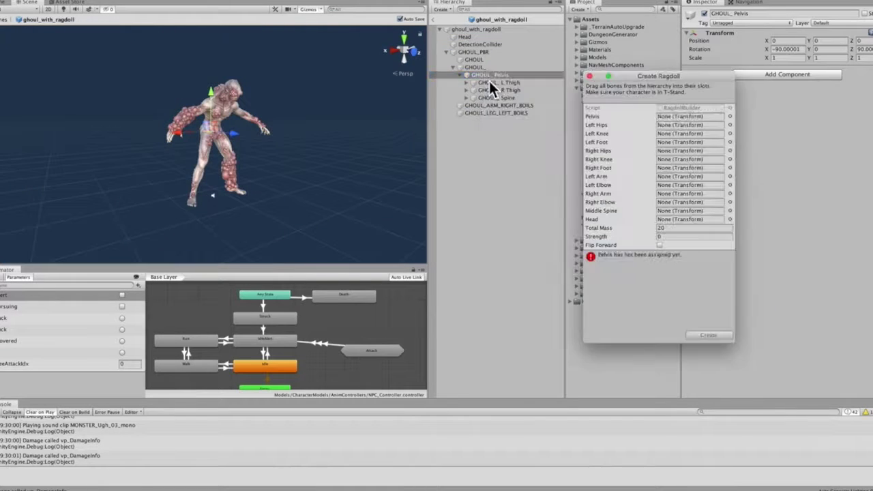
{"action": "left_click_drag", "start_coordinate": [503, 90], "coordinate": [675, 134]}
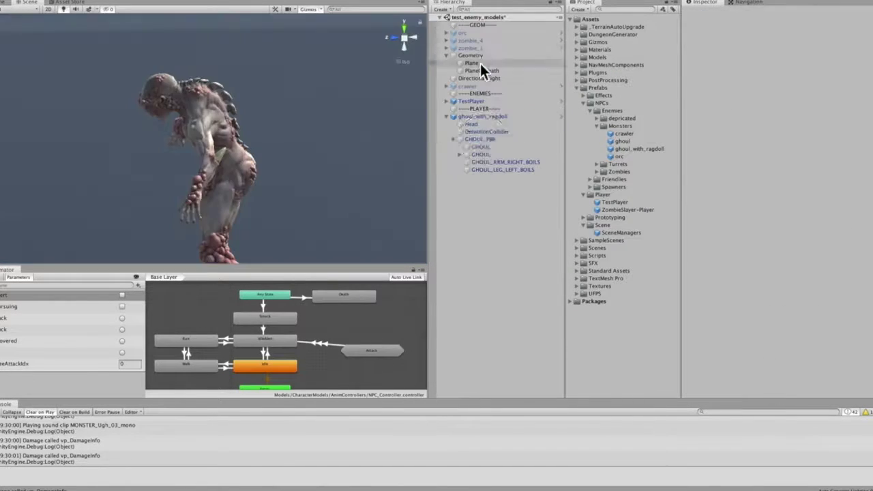
- Copy GHOUL_PBR out of ghoul_with_ragdoll and place the copy at the scene's root level
{"action": "left_click", "coordinate": [486, 139]}
{"action": "right_click", "coordinate": [498, 228]}
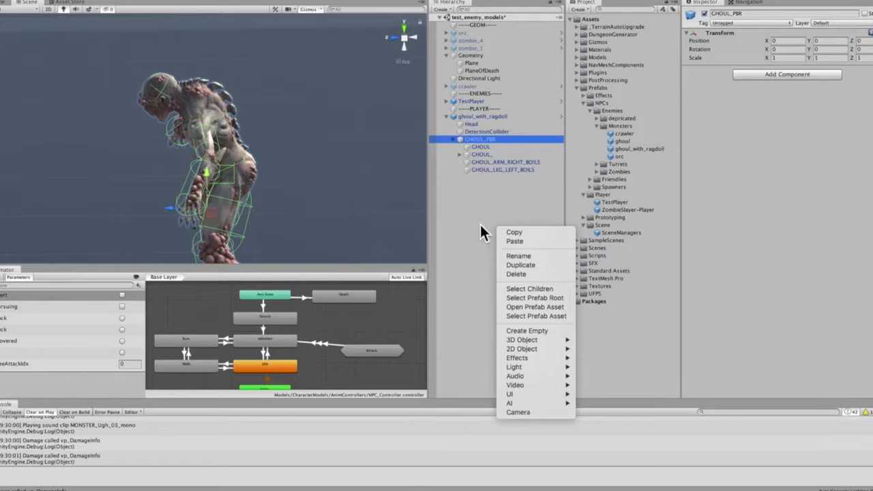
{"action": "left_click", "coordinate": [529, 243]}
{"action": "left_click_drag", "start_coordinate": [472, 177], "coordinate": [465, 126]}
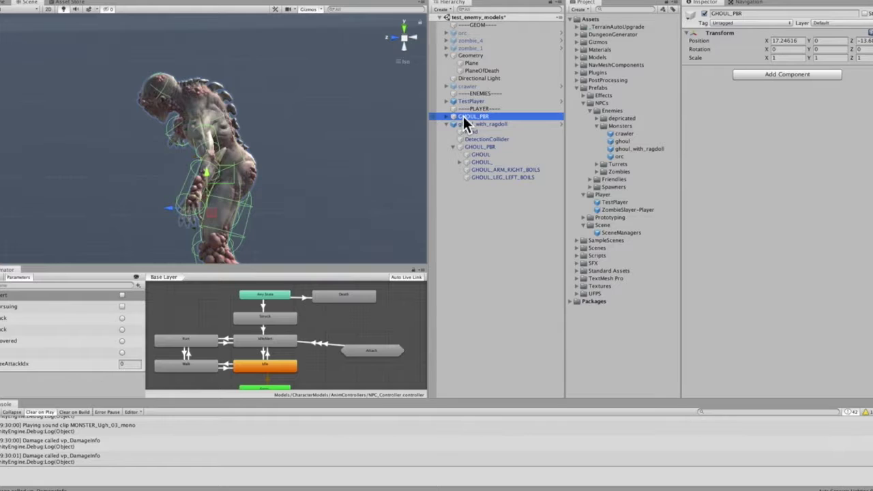
- Deactivate ghoul_with_ragdoll and raise the standalone GHOUL_PBR copy above the ground
{"action": "left_click", "coordinate": [479, 124]}
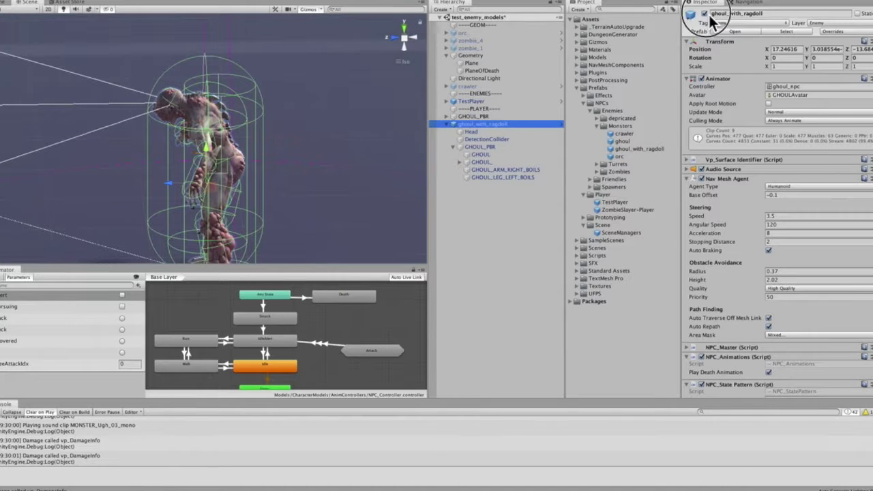
{"action": "left_click", "coordinate": [479, 117]}
{"action": "left_click", "coordinate": [208, 123]}
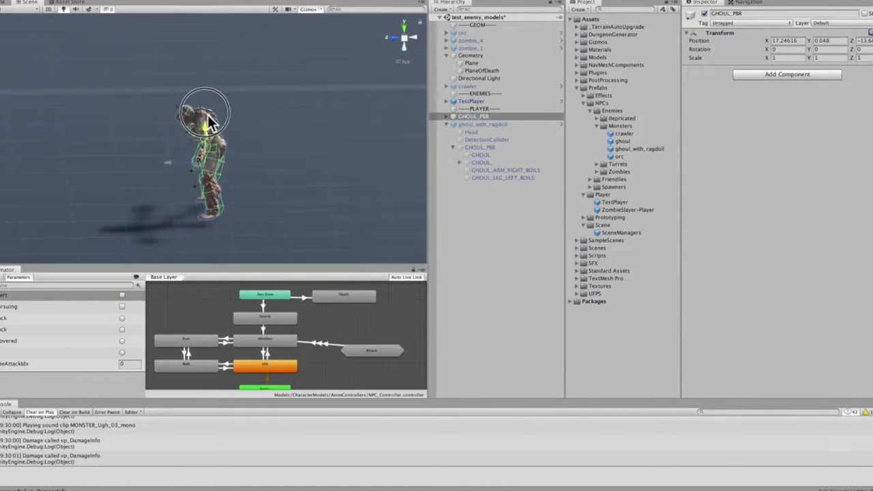
{"action": "left_click_drag", "start_coordinate": [209, 123], "coordinate": [217, 31]}
- Run the scene, walk up to the fallen GHOUL_PBR ragdoll, and stop play mode
{"action": "left_click", "coordinate": [418, 2]}
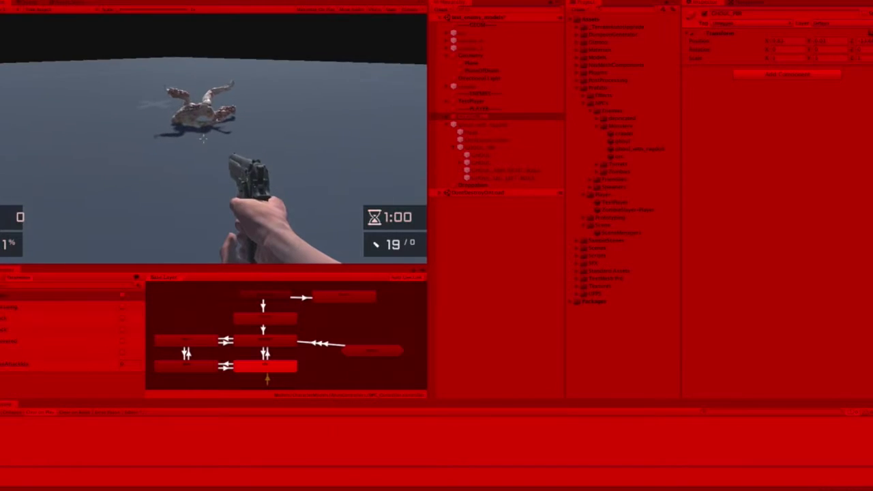
{"action": "key", "text": "w"}
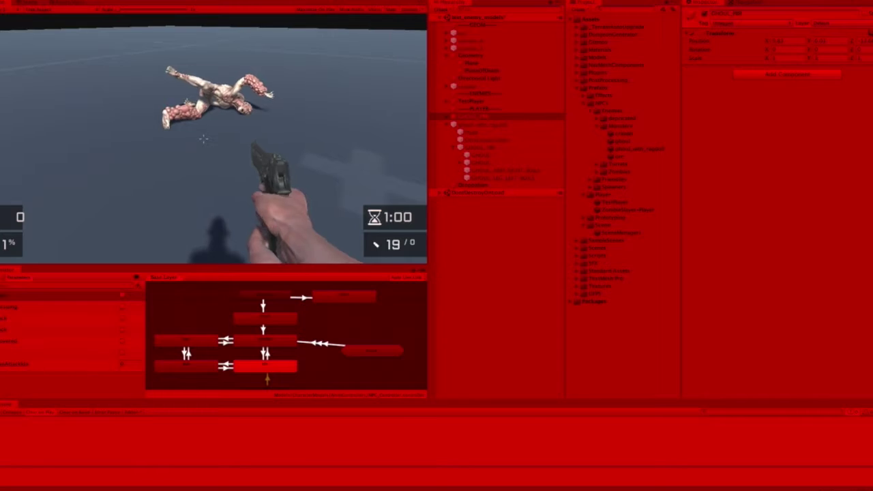
{"action": "key", "text": "Escape"}
{"action": "left_click", "coordinate": [425, 5]}
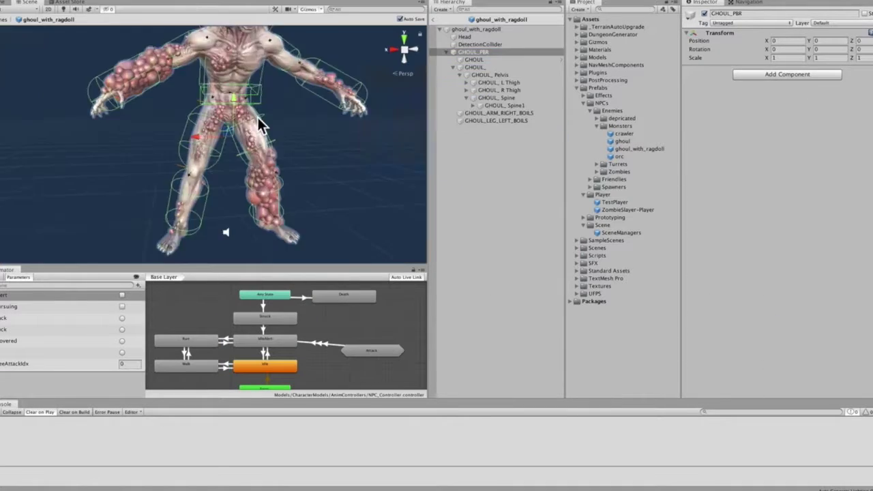
- In the ghoul_with_ragdoll prefab, set the pelvis Box Collider's Z size to 0.39 and its center to X -0.05, Y 0.03
{"action": "left_click", "coordinate": [481, 90]}
{"action": "left_click", "coordinate": [489, 75]}
{"action": "scroll", "coordinate": [315, 105], "scroll_direction": "up", "scroll_amount": 5}
{"action": "middle_click_drag", "start_coordinate": [314, 75], "coordinate": [307, 98]}
{"action": "left_click_drag", "start_coordinate": [852, 117], "coordinate": [846, 118]}
{"action": "left_click", "coordinate": [395, 49]}
{"action": "left_click_drag", "start_coordinate": [768, 109], "coordinate": [763, 109]}
{"action": "left_click_drag", "start_coordinate": [807, 110], "coordinate": [810, 107]}
- Adjust the spine bone's Box Collider and slim the capsule colliders of the paired arm bones
{"action": "left_click", "coordinate": [497, 98]}
{"action": "scroll", "coordinate": [225, 136], "scroll_direction": "down", "scroll_amount": 5}
{"action": "left_click", "coordinate": [396, 50]}
{"action": "left_click", "coordinate": [522, 121]}
{"action": "left_click", "coordinate": [522, 143], "text": "super"}
{"action": "left_click", "coordinate": [524, 128]}
{"action": "left_click", "coordinate": [524, 158], "text": "super"}
- Select the GHOUL_ bone root and examine the complete set of ragdoll colliders from different angles
{"action": "left_click", "coordinate": [475, 68]}
{"action": "left_click_drag", "start_coordinate": [196, 82], "coordinate": [185, 65], "text": "alt"}
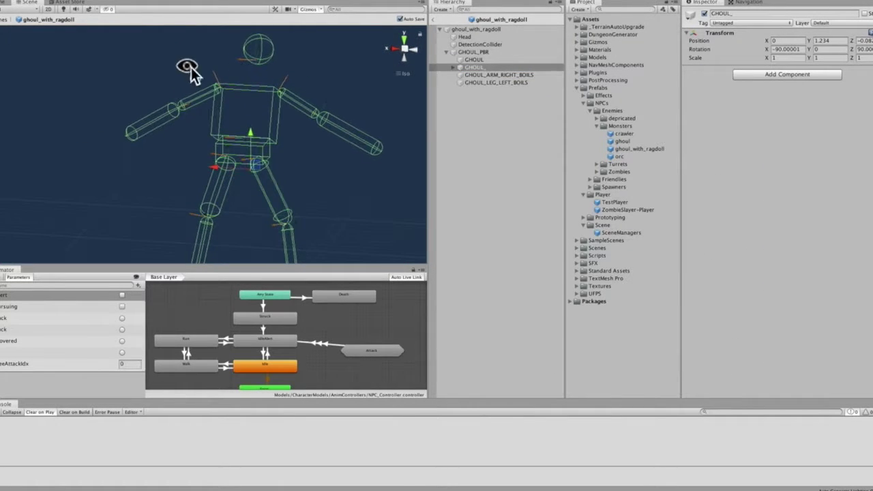
{"action": "left_click_drag", "start_coordinate": [256, 101], "coordinate": [249, 176], "text": "alt"}
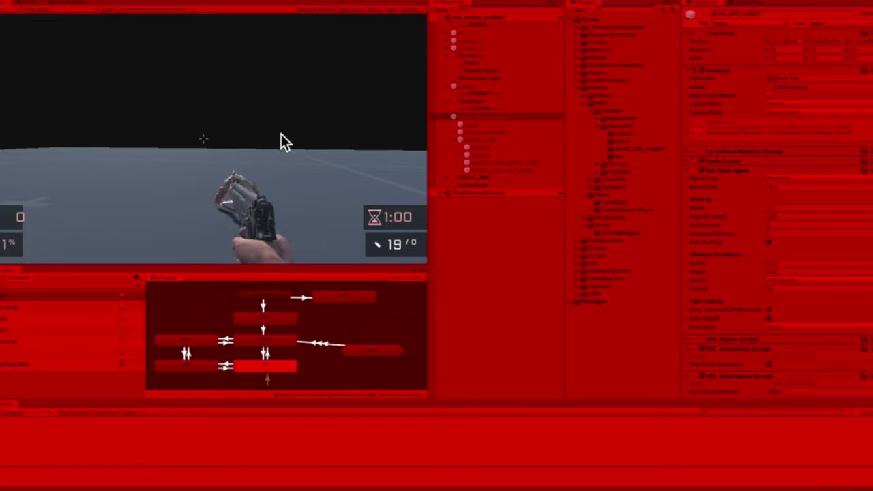
- Play-test the refined ragdoll by shooting the collapsed ghoul, and stop play mode
{"action": "left_click", "coordinate": [261, 160]}
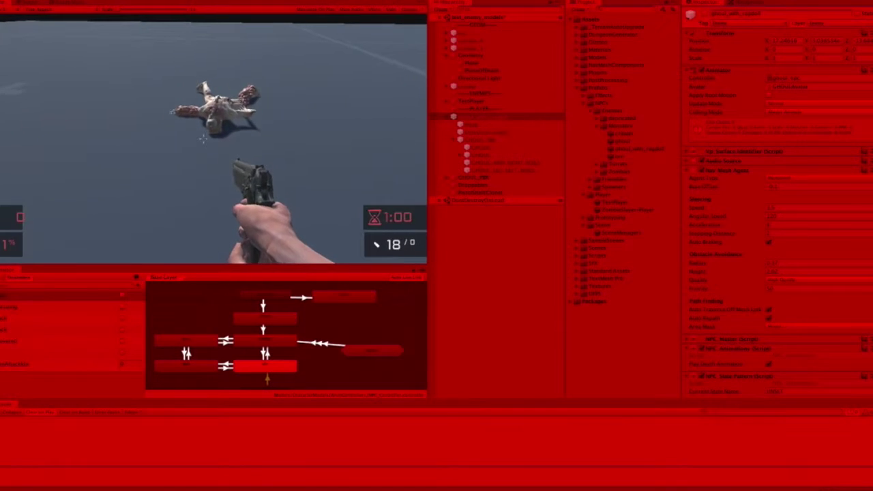
{"action": "left_click", "coordinate": [204, 139]}
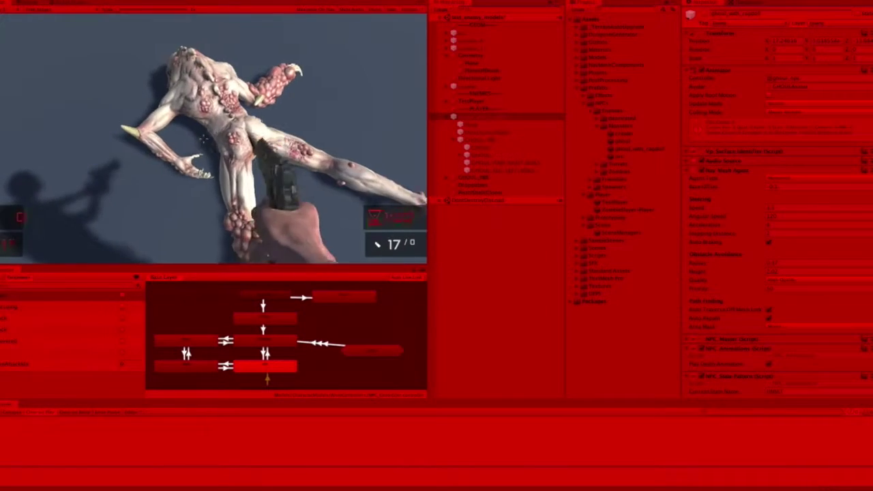
{"action": "key", "text": "ctrl+p"}
- Expand the bone hierarchy of ghoul_with_ragdoll from the pelvis through both thighs, the spine, the neck and both arms
{"action": "left_click", "coordinate": [489, 163]}
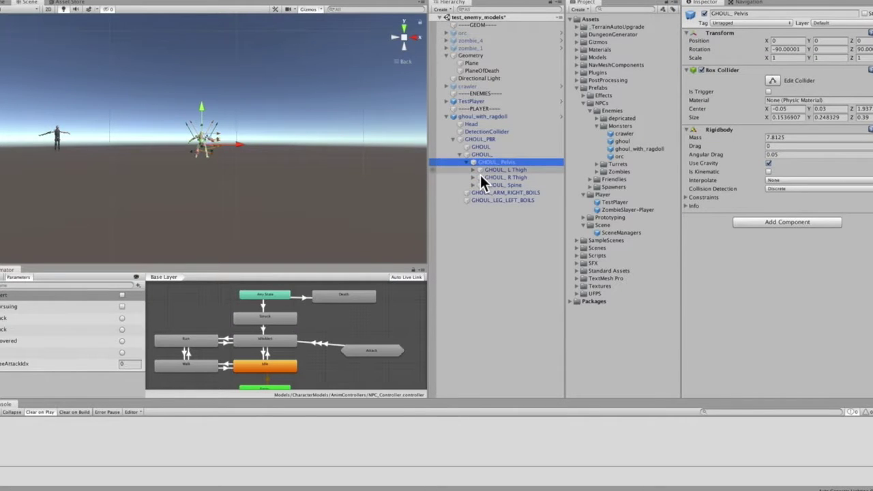
{"action": "key", "text": "Down"}
{"action": "key", "text": "Right"}
{"action": "key", "text": "Down"}
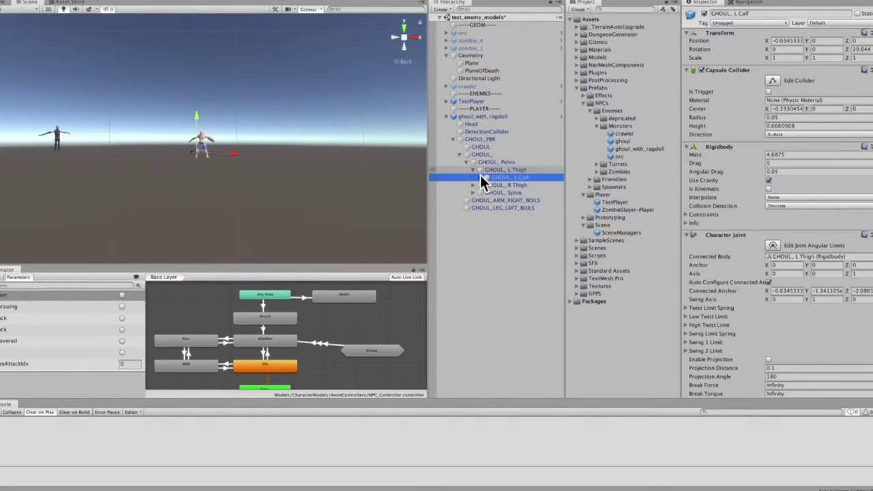
{"action": "key", "text": "Down"}
{"action": "key", "text": "Right"}
{"action": "key", "text": "Down"}
{"action": "key", "text": "Down"}
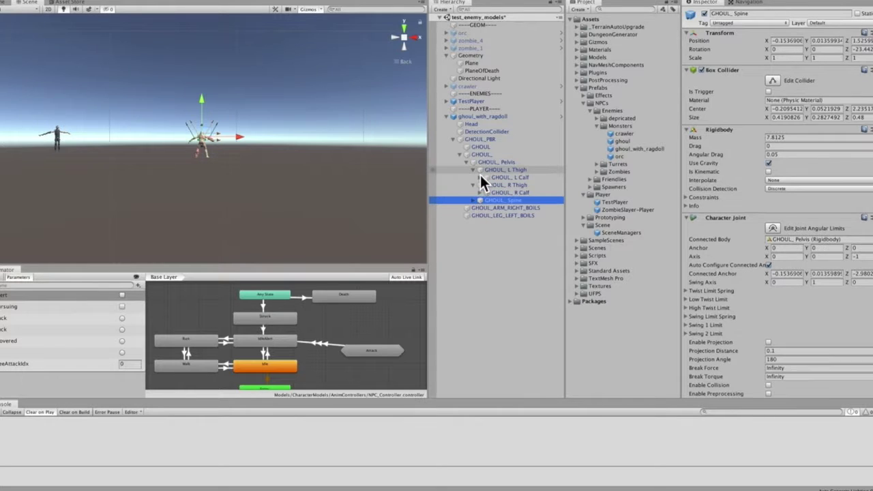
{"action": "key", "text": "Right"}
{"action": "key", "text": "Down"}
{"action": "key", "text": "Right"}
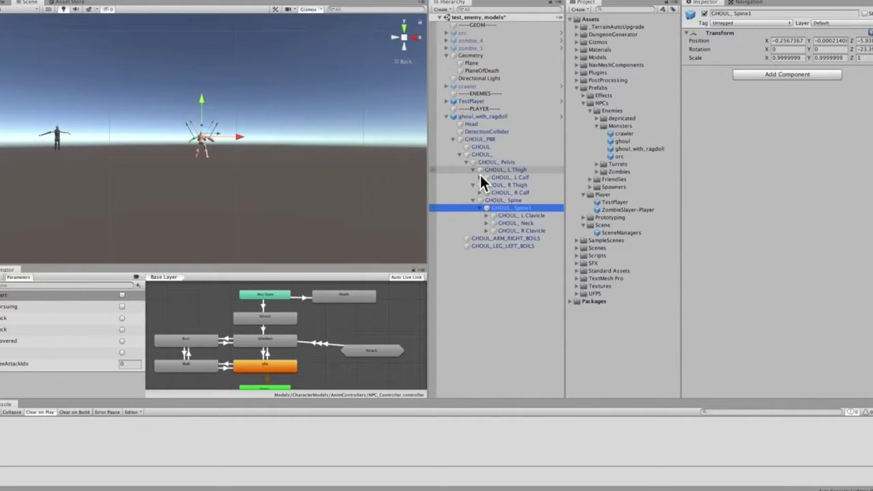
{"action": "key", "text": "Down"}
{"action": "key", "text": "Right"}
{"action": "key", "text": "Down"}
{"action": "key", "text": "Right"}
- Make the Rigidbodies of the ragdoll bones kinematic
{"action": "left_click", "coordinate": [488, 178], "text": "super"}
{"action": "left_click", "coordinate": [536, 270]}
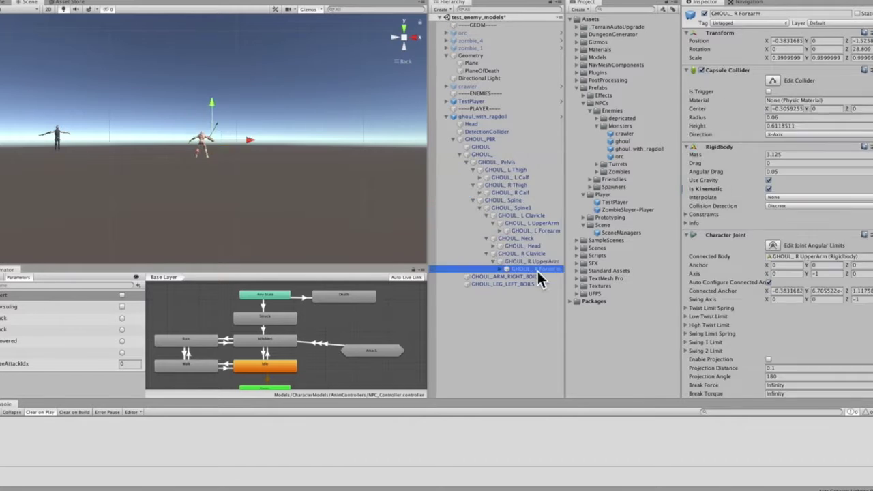
- Disable the ragdoll bones' colliders and add the NPC_Ragdoll Activation script to the pelvis bone
{"action": "left_click", "coordinate": [516, 193]}
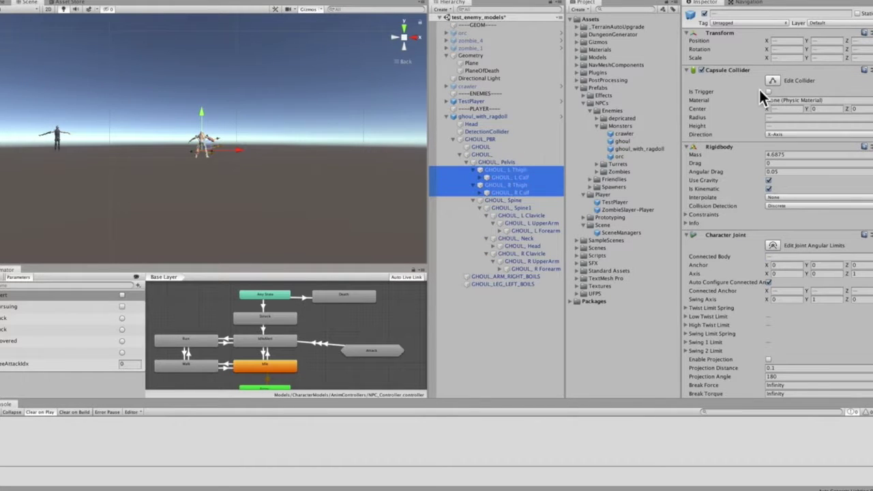
{"action": "left_click", "coordinate": [505, 162]}
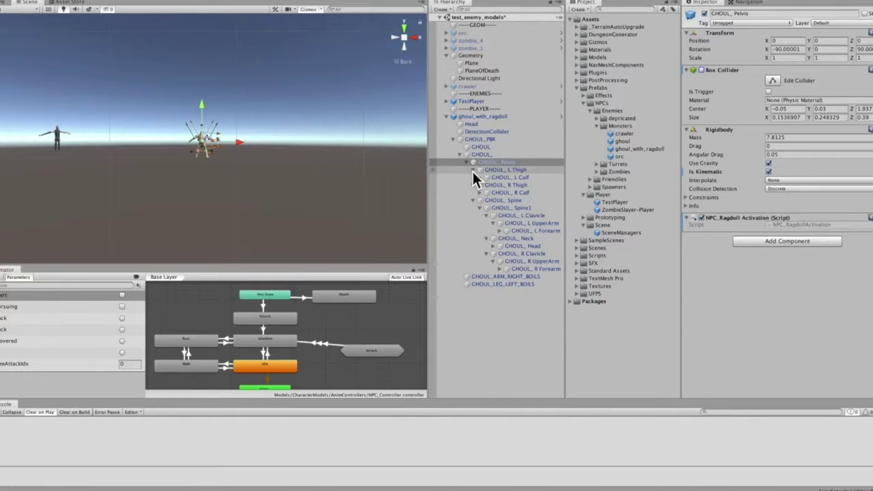
- Turn off Play Death Animation in the NPC_Animations script of ghoul_with_ragdoll
{"action": "left_click", "coordinate": [479, 116]}
{"action": "scroll", "coordinate": [741, 242], "scroll_direction": "down", "scroll_amount": 10}
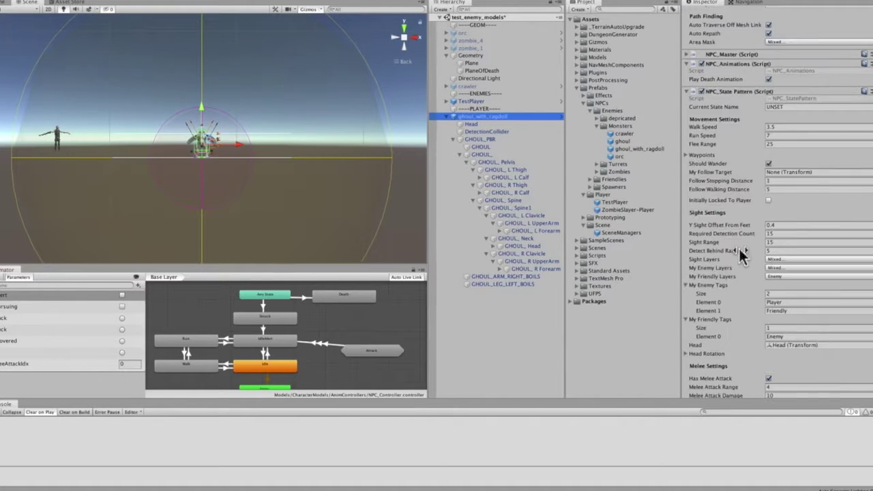
{"action": "left_click", "coordinate": [769, 79]}
- Enable the NPC_Turn Off Animator script on ghoul_with_ragdoll
{"action": "scroll", "coordinate": [736, 215], "scroll_direction": "down", "scroll_amount": 10}
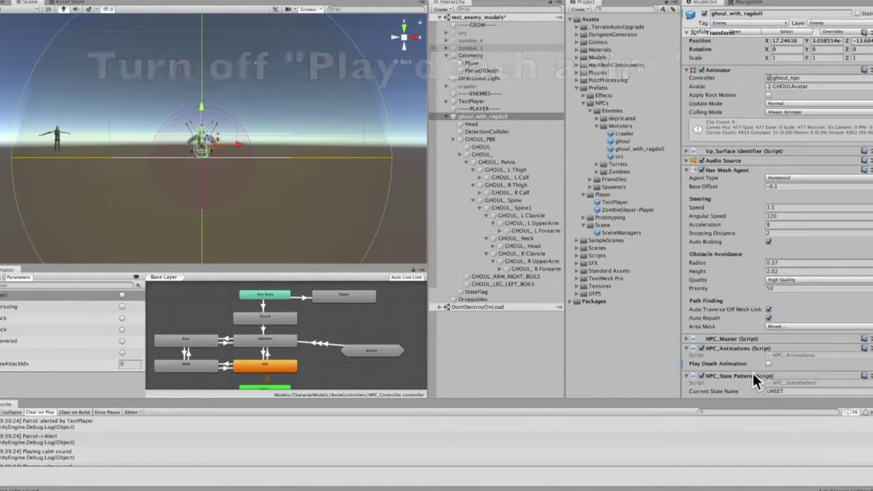
{"action": "scroll", "coordinate": [753, 373], "scroll_direction": "down", "scroll_amount": 10}
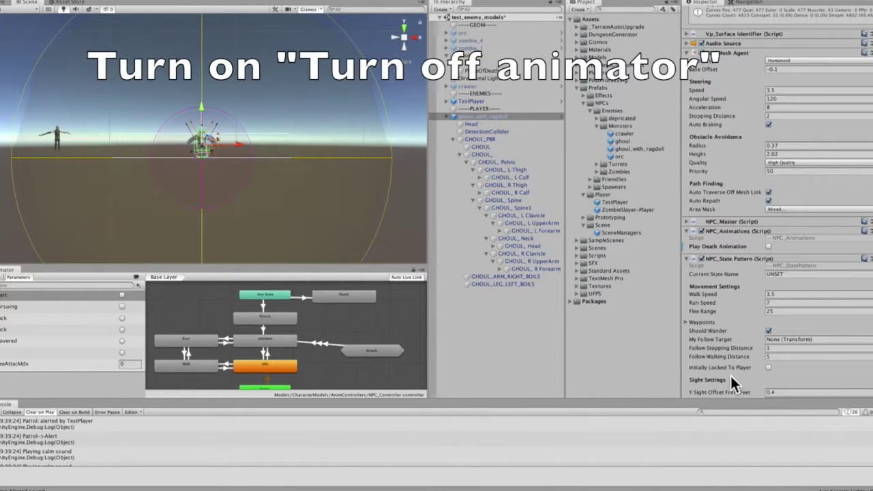
{"action": "left_click", "coordinate": [701, 344]}
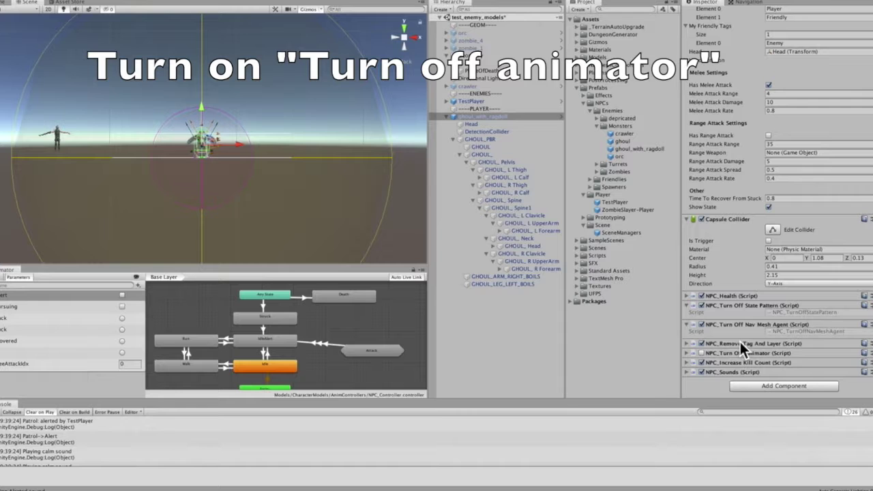
{"action": "left_click", "coordinate": [701, 354]}
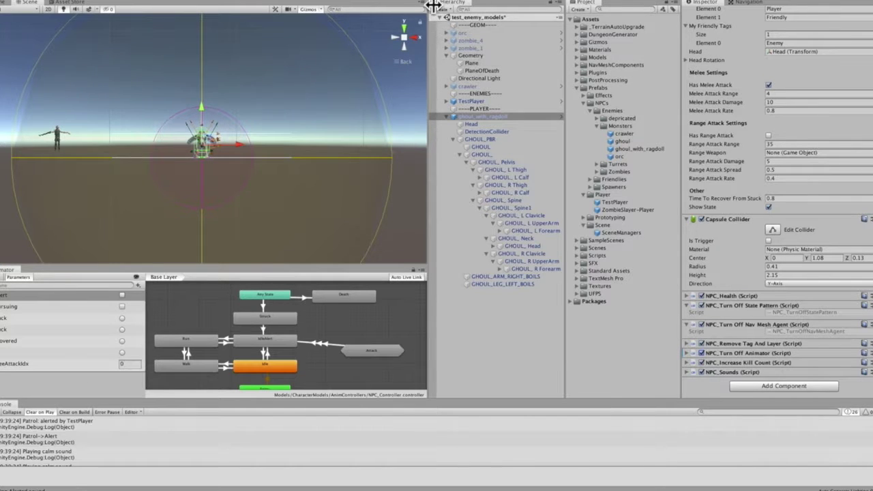
- Duplicate the ghoul several times and spread the copies across the plane
{"action": "key", "text": "ctrl+p"}
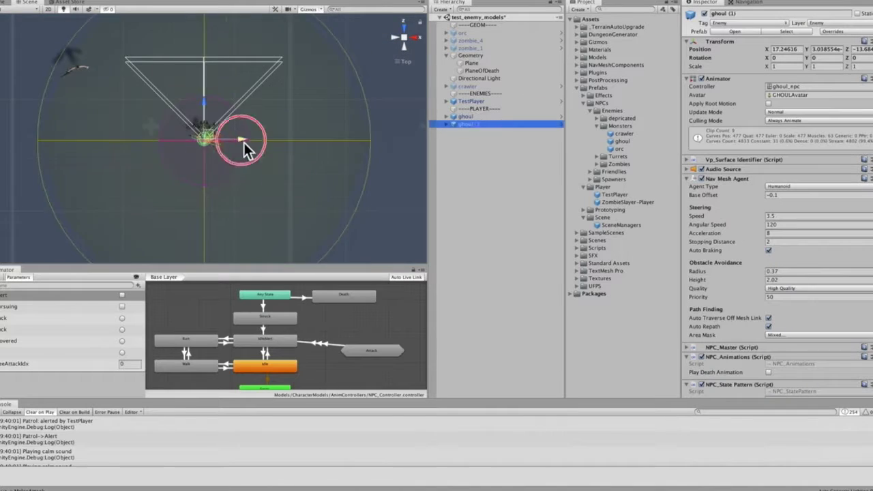
{"action": "key", "text": "ctrl+d"}
{"action": "left_click_drag", "start_coordinate": [376, 107], "coordinate": [367, 227]}
- Run the scene and shoot the attacking group of ghouls with the rifle to test their ragdoll deaths
{"action": "key", "text": "ctrl+p"}
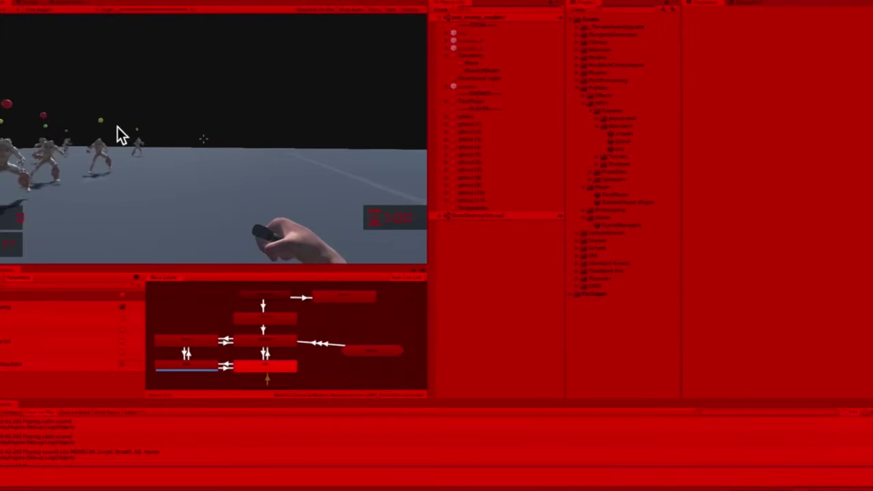
{"action": "left_click", "coordinate": [59, 144]}
{"action": "left_click", "coordinate": [203, 138]}
{"action": "left_click", "coordinate": [204, 138]}
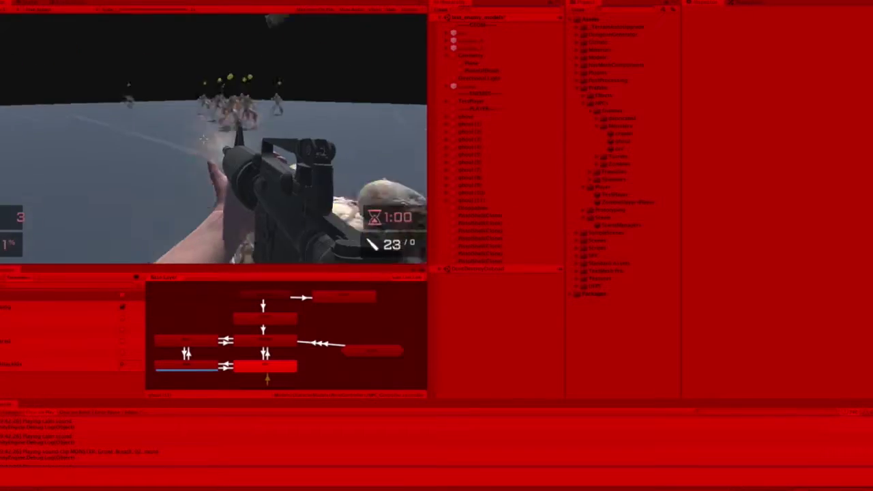
{"action": "left_click", "coordinate": [204, 139]}
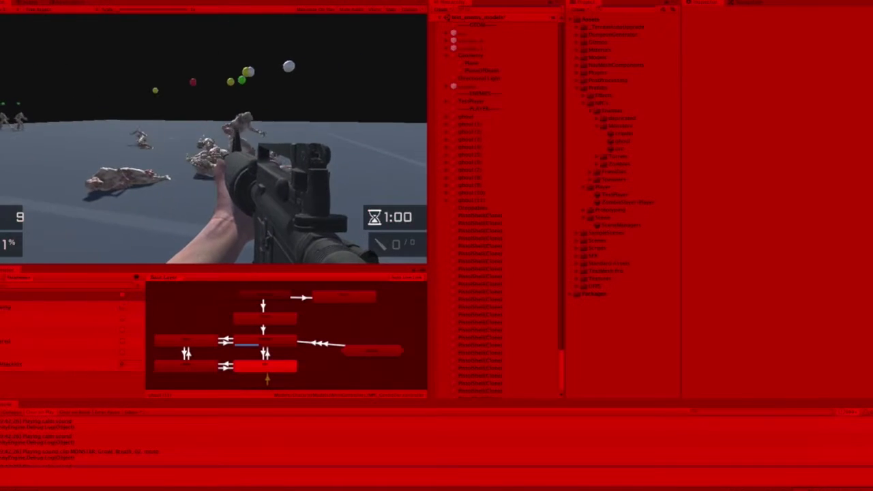
- Switch to the pistol and shoot the remaining ghouls to check that they collapse as ragdolls
{"action": "key", "text": "2"}
{"action": "left_click", "coordinate": [203, 138]}
{"action": "left_click", "coordinate": [204, 138]}
{"action": "left_click", "coordinate": [204, 138]}
{"action": "left_click", "coordinate": [203, 138]}
{"action": "left_click", "coordinate": [203, 139]}
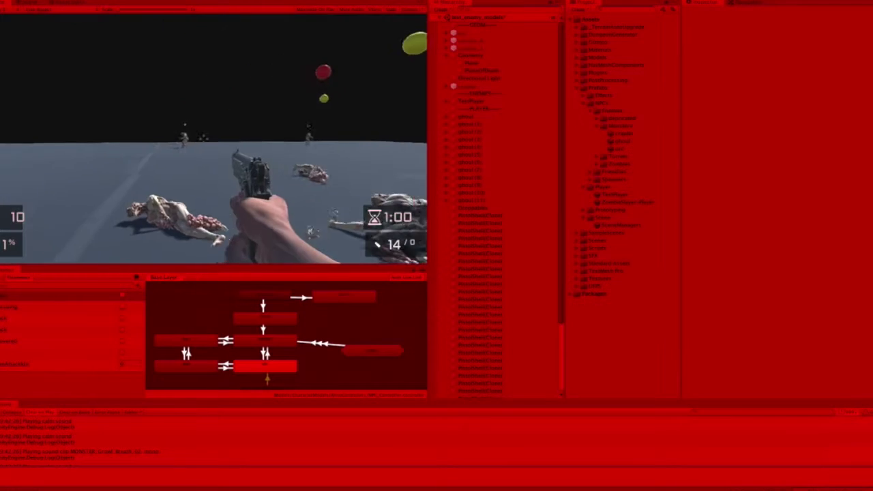
{"action": "left_click", "coordinate": [204, 139]}
{"action": "left_click", "coordinate": [203, 138]}
{"action": "left_click", "coordinate": [203, 139]}
{"action": "left_click", "coordinate": [203, 139]}
{"action": "left_click", "coordinate": [203, 139]}
{"action": "left_click", "coordinate": [204, 139]}
{"action": "left_click", "coordinate": [204, 139]}
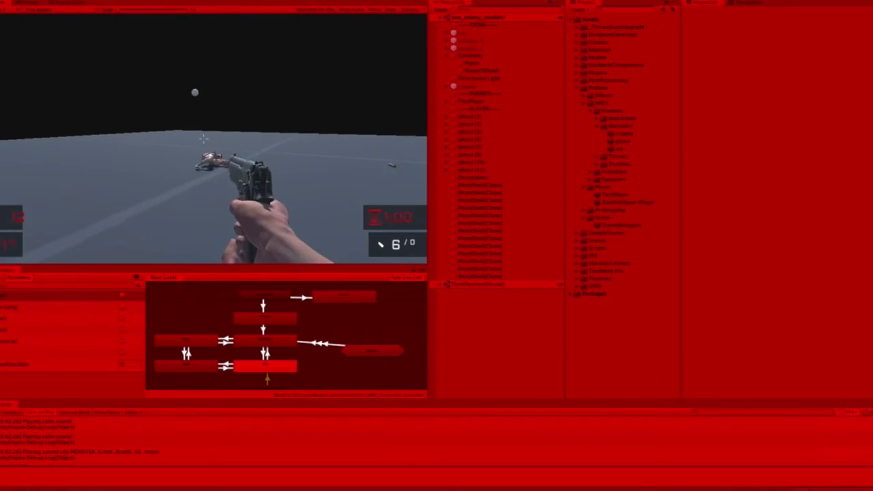